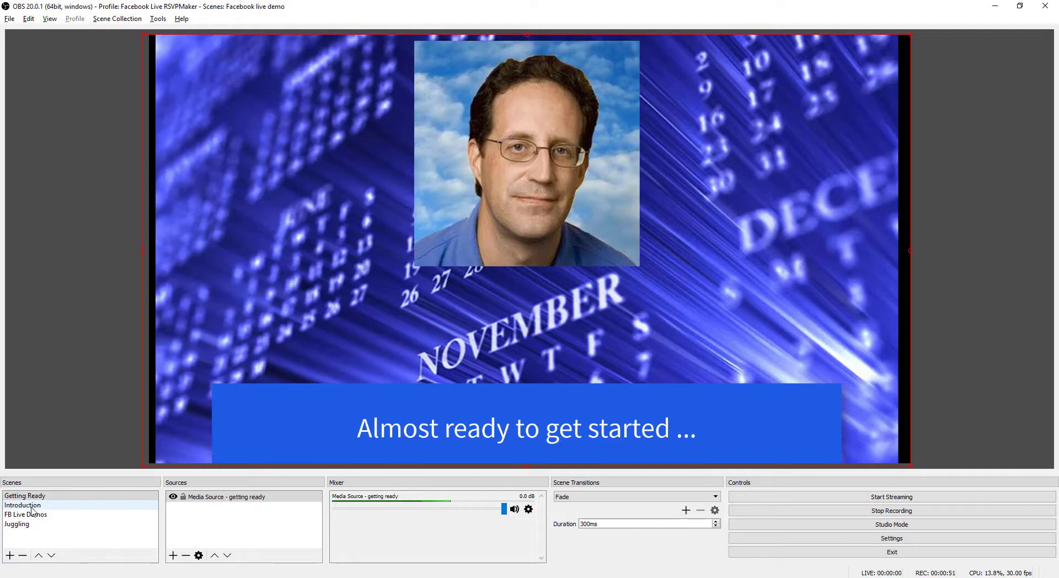
Step: Switch back and forth between the Introduction and Getting Ready scenes, ending on Getting Ready
left_click(31, 506)
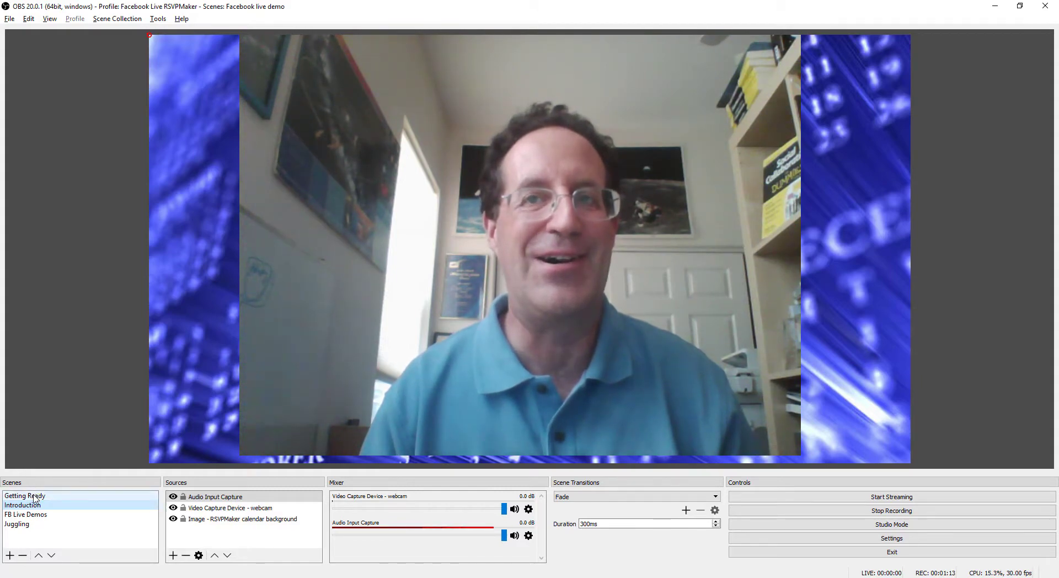
left_click(35, 496)
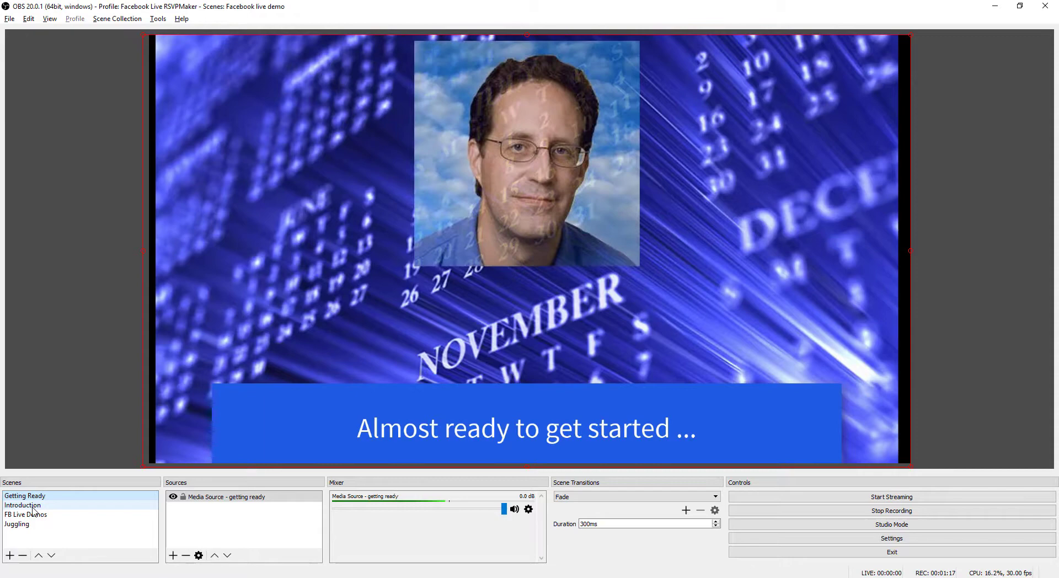
left_click(32, 507)
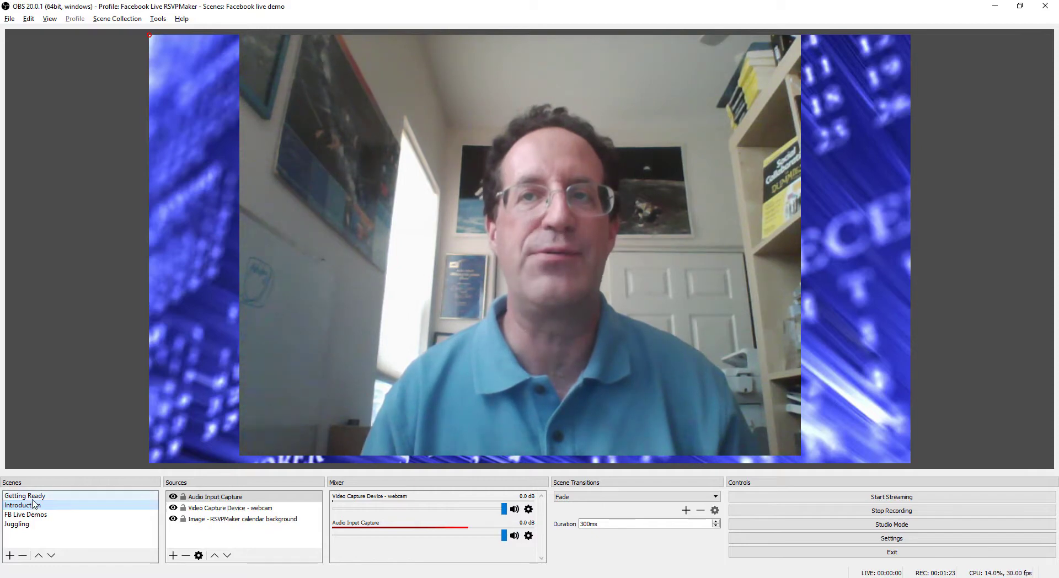
left_click(32, 497)
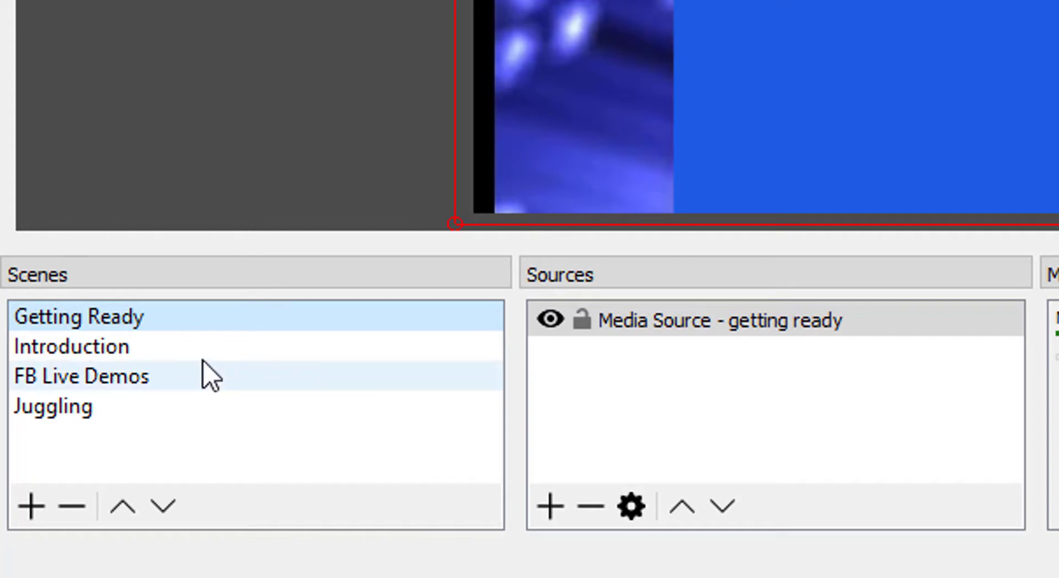
left_click(108, 353)
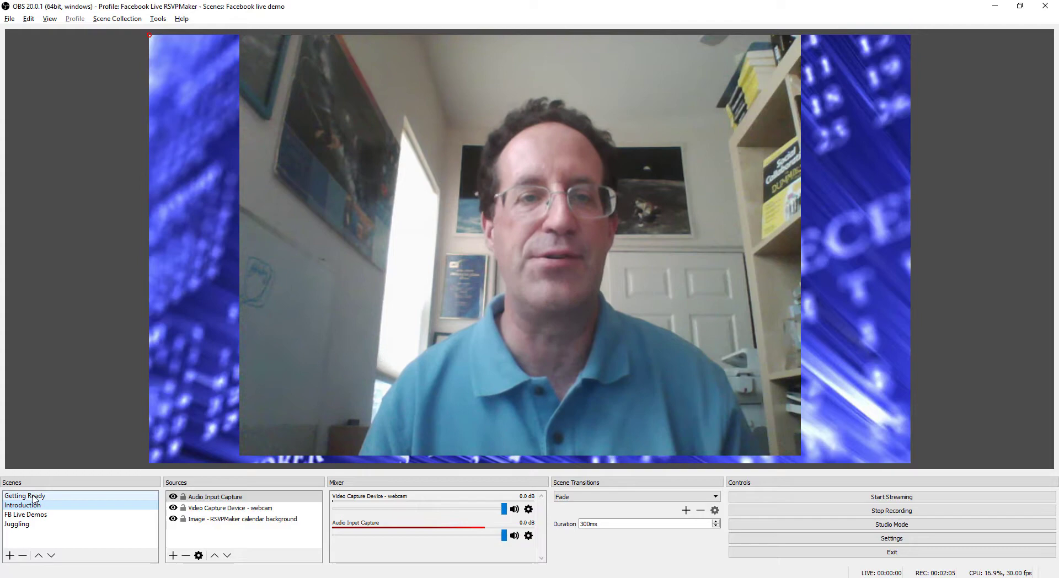
left_click(34, 498)
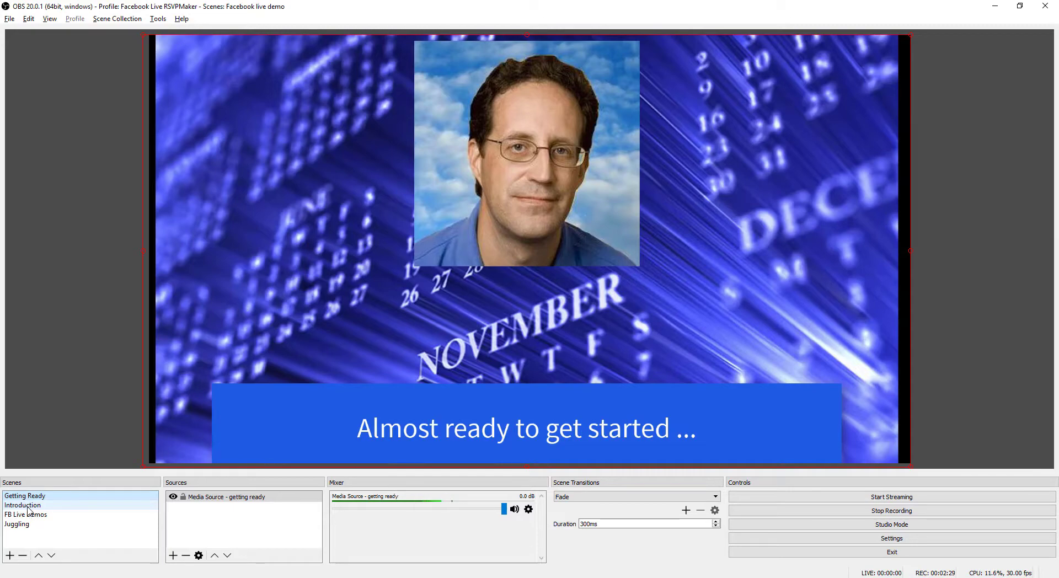
left_click(28, 507)
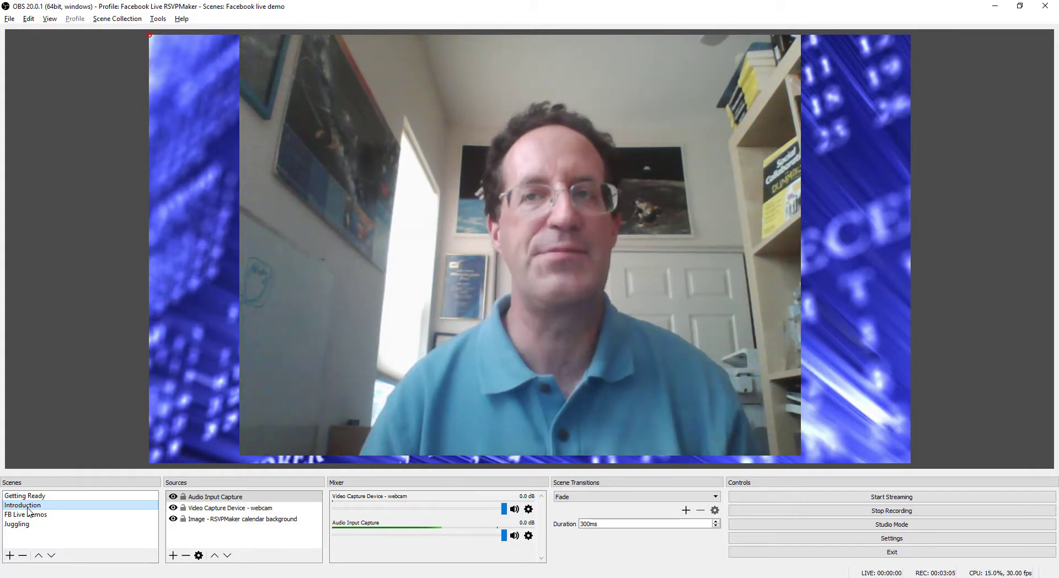
Step: Step through Getting Ready and Introduction, ending on the FB Live Demos scene
left_click(32, 498)
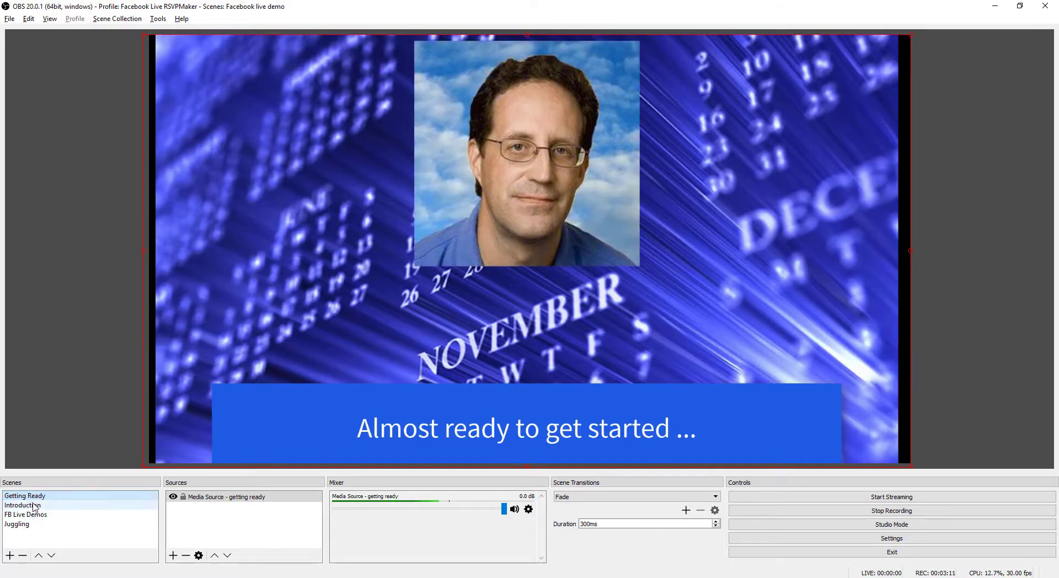
left_click(34, 506)
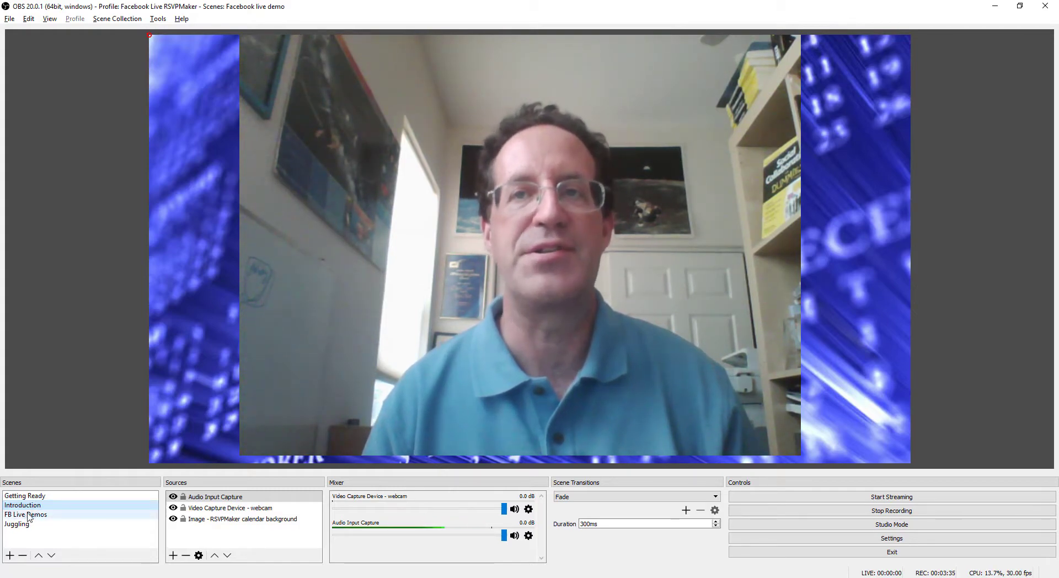
left_click(30, 517)
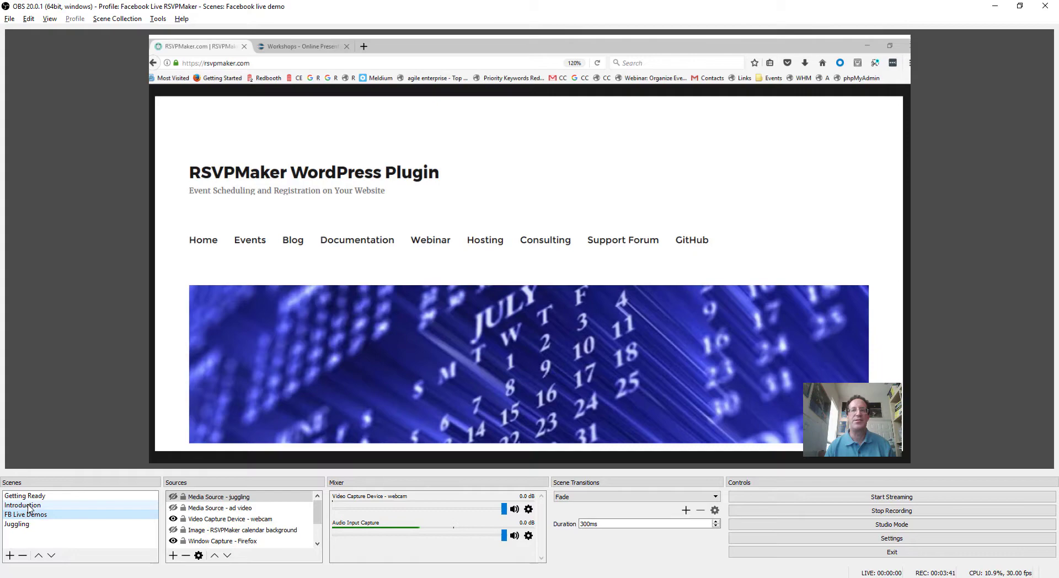
left_click(28, 507)
left_click(29, 513)
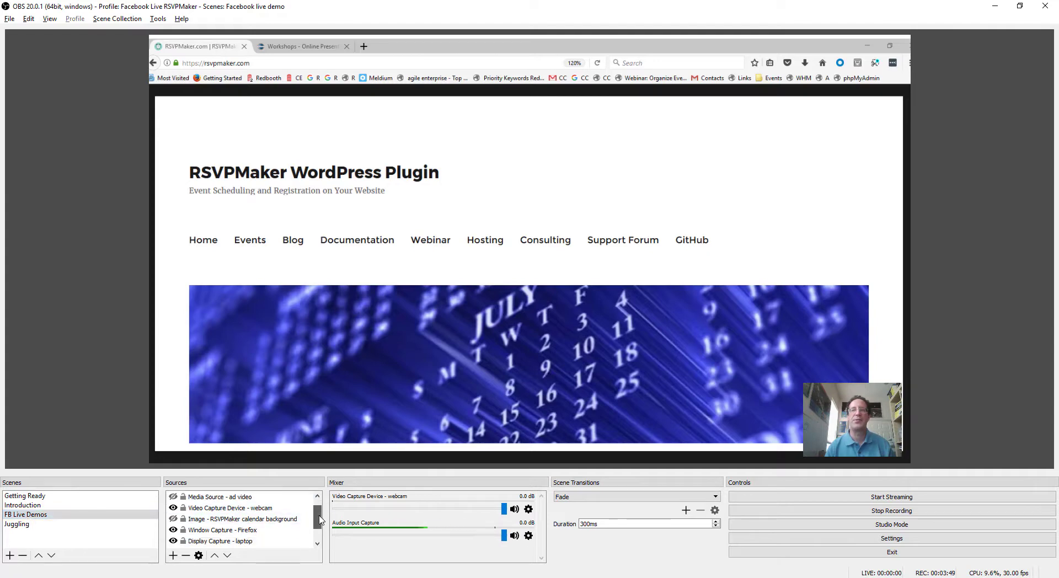
left_click_drag(319, 519, 319, 512)
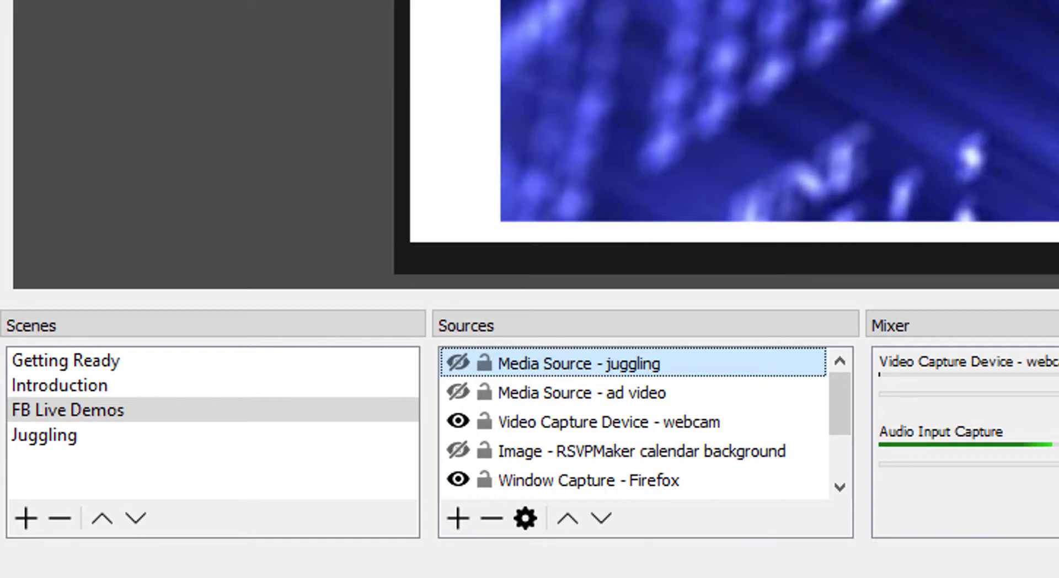
Step: Scroll the captured RSVPMaker page, follow RSVP Now! to the registration form, and reselect FB Live Demos
scroll(718, 121, "down", 10)
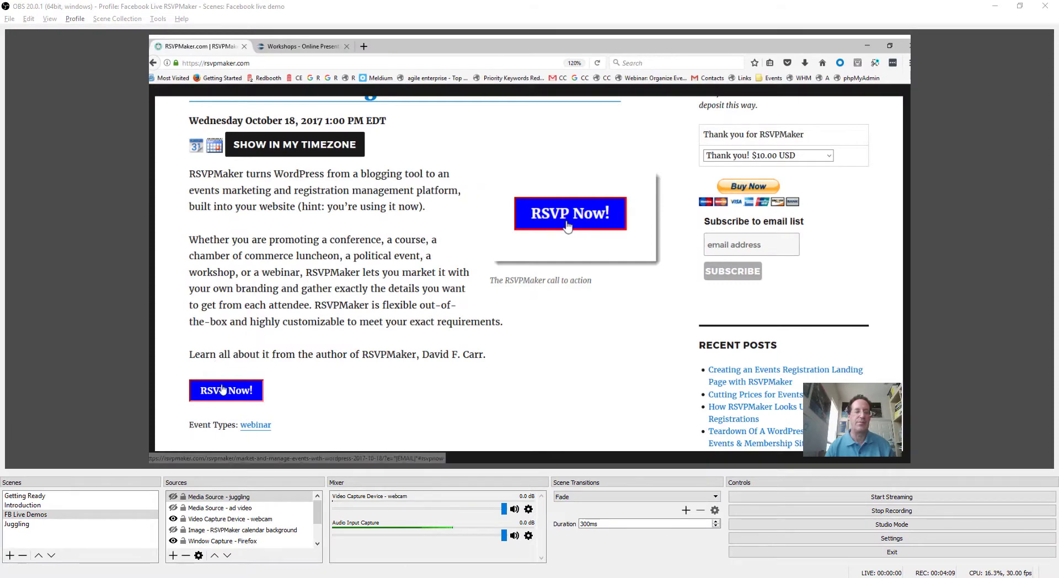
left_click(222, 391)
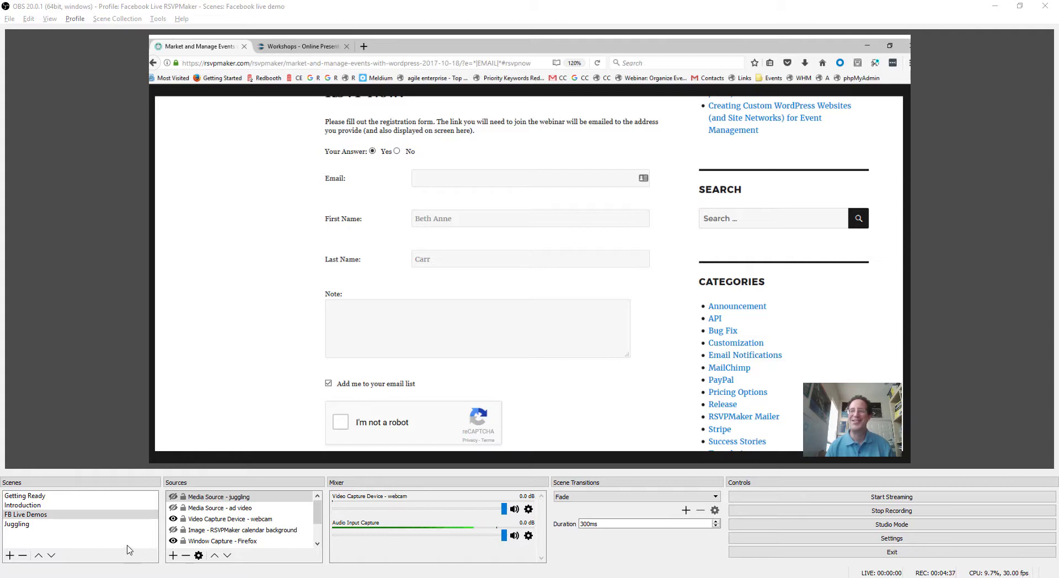
left_click(43, 516)
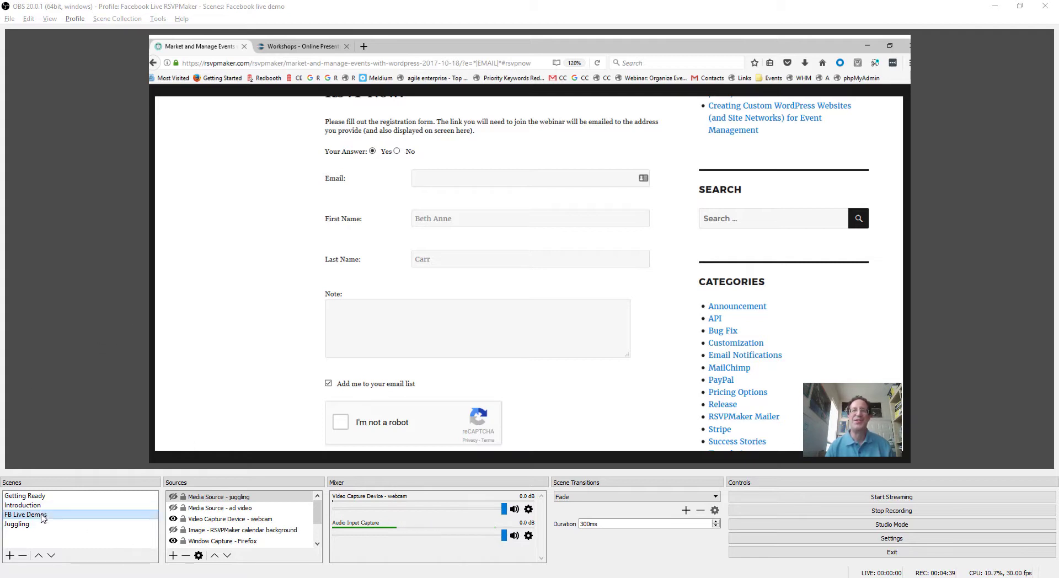
Step: Drag the webcam inset to the bottom-left corner of the browser capture, toggling its visibility off and on
left_click(173, 519)
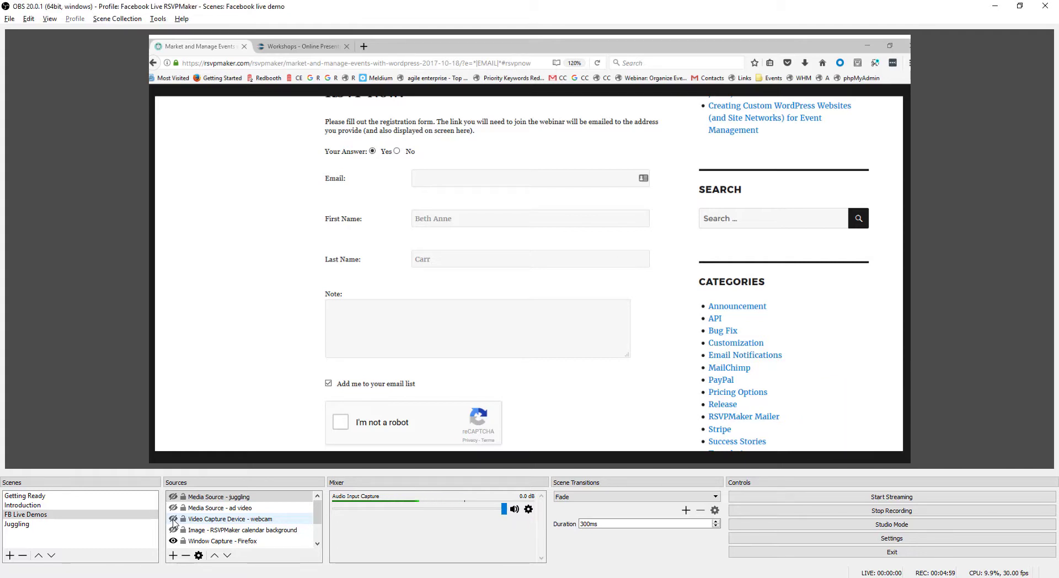
left_click(173, 519)
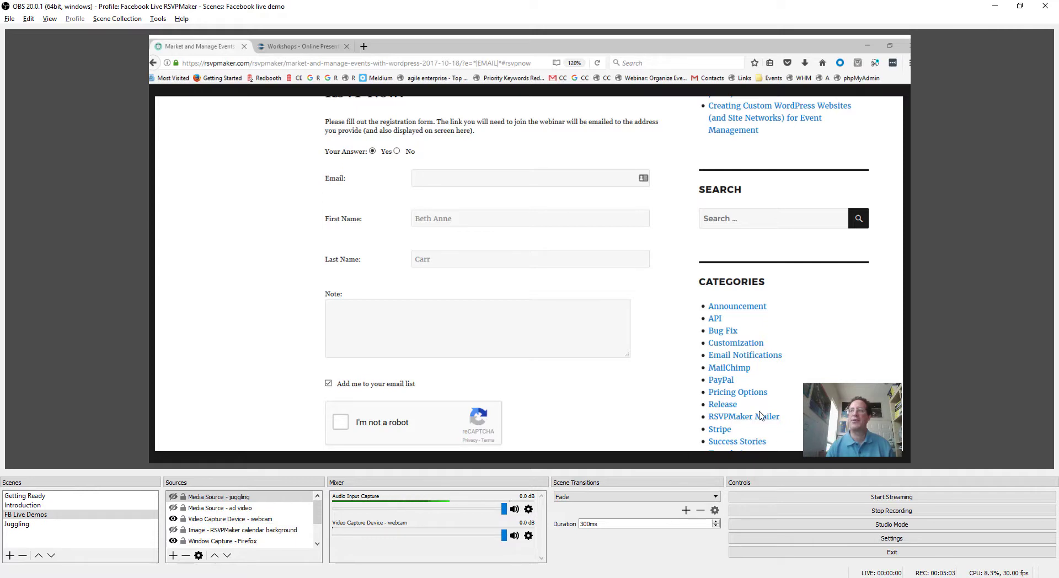
left_click(253, 519)
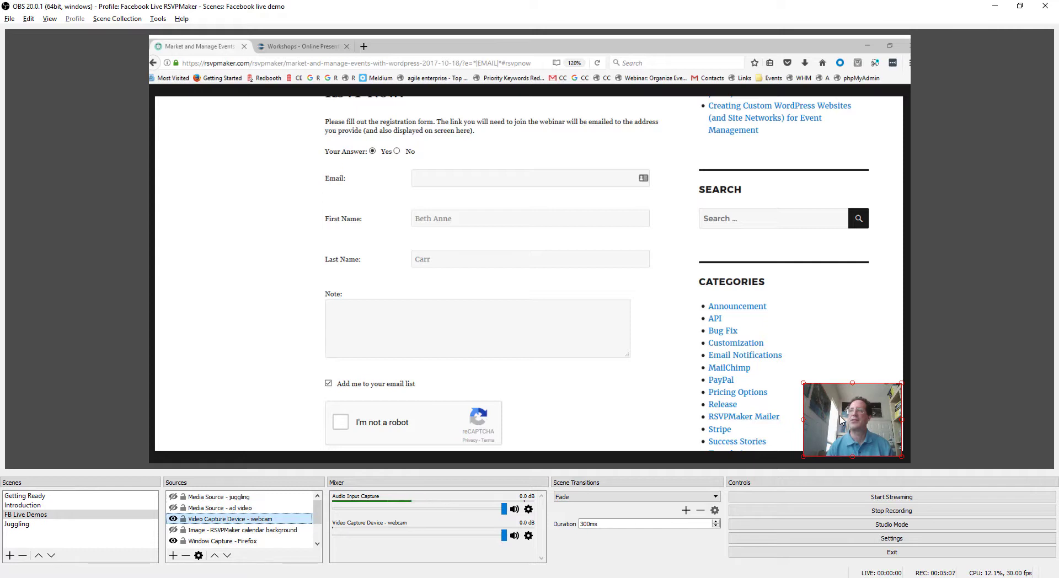
left_click_drag(841, 419, 200, 419)
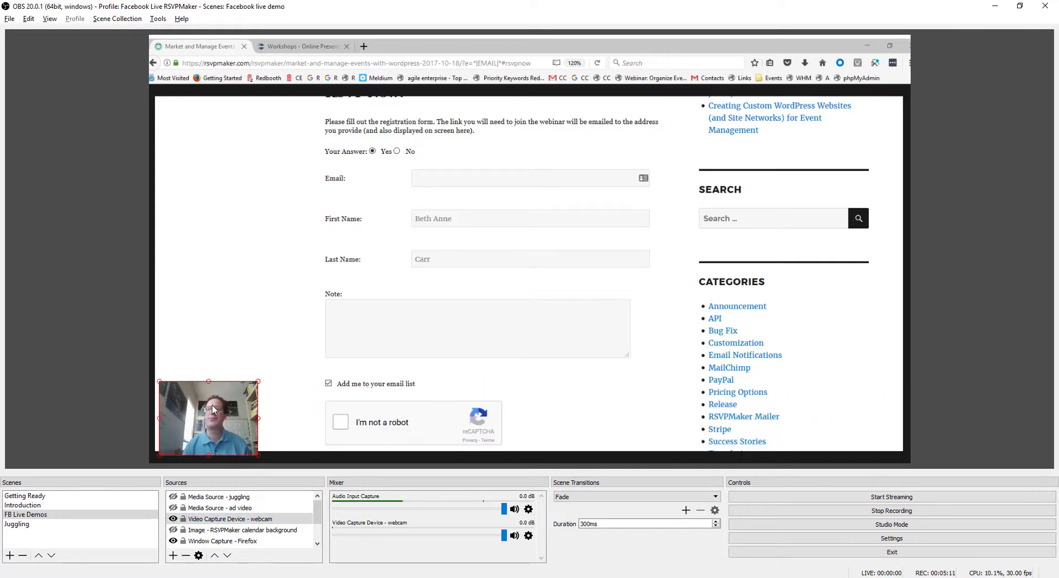
left_click(173, 519)
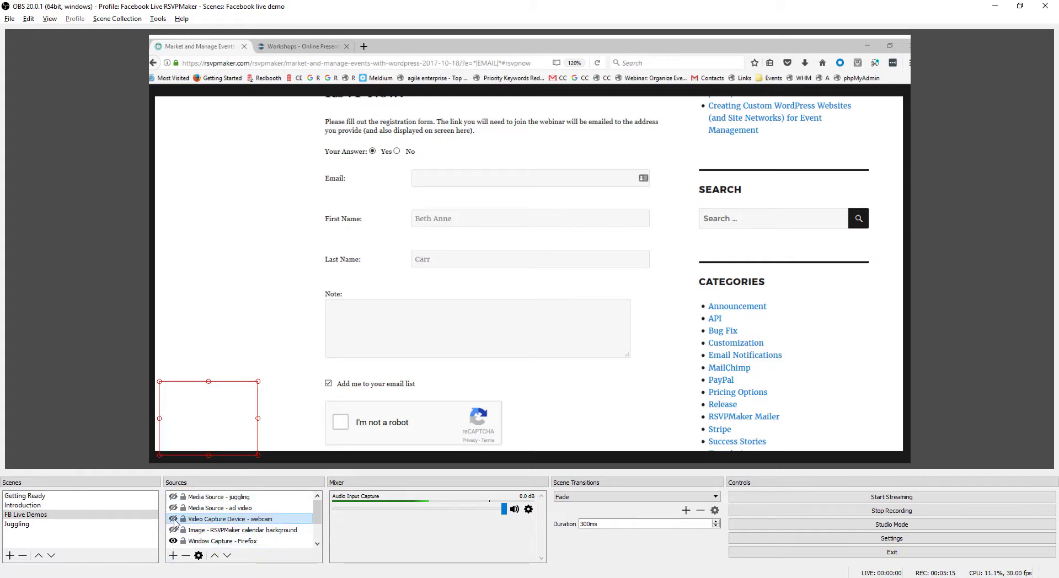
left_click(174, 519)
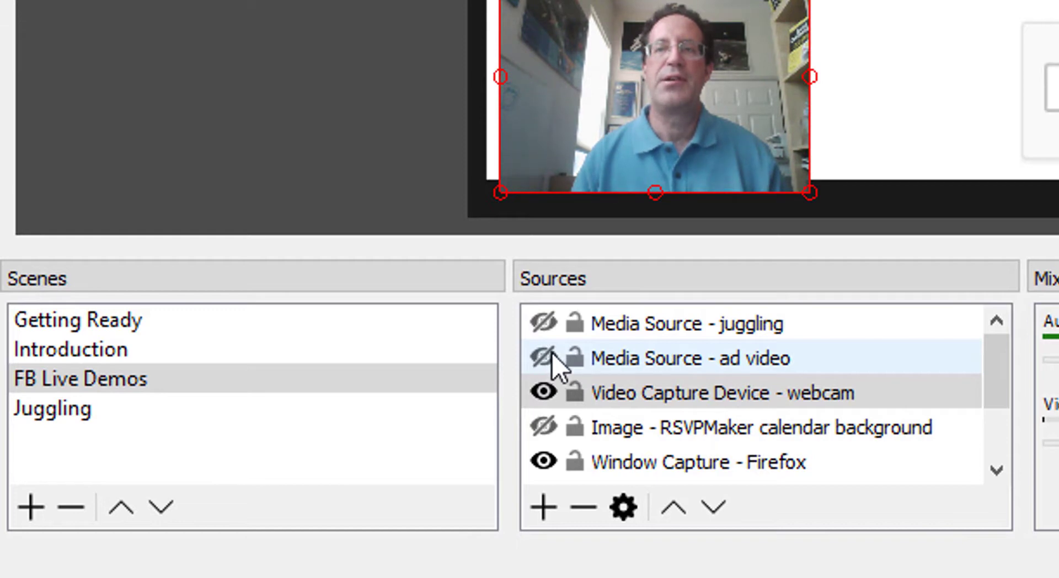
Step: Make the Media Source - ad video visible in FB Live Demos so it plays
left_click(551, 358)
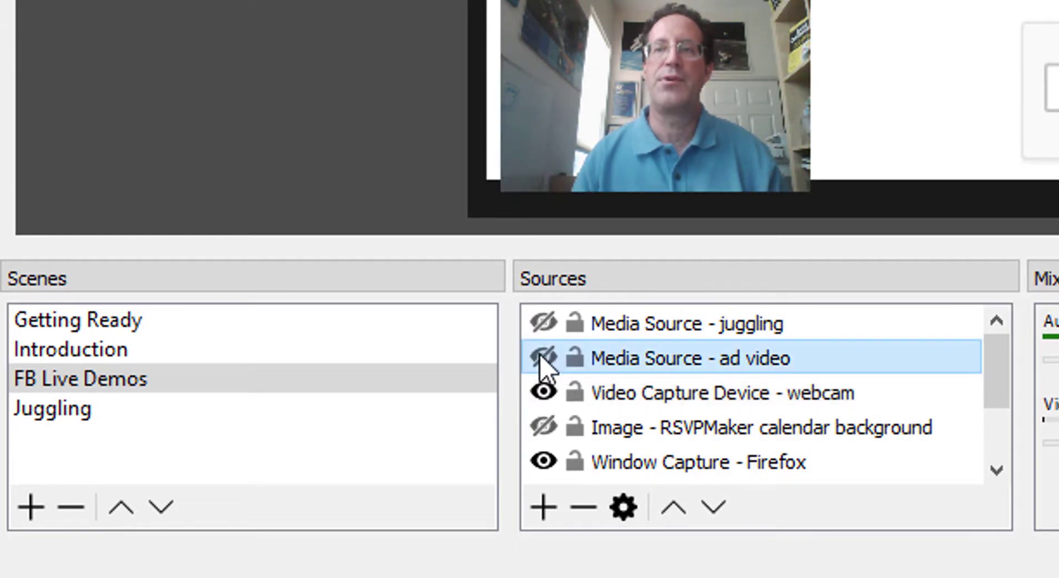
left_click(543, 358)
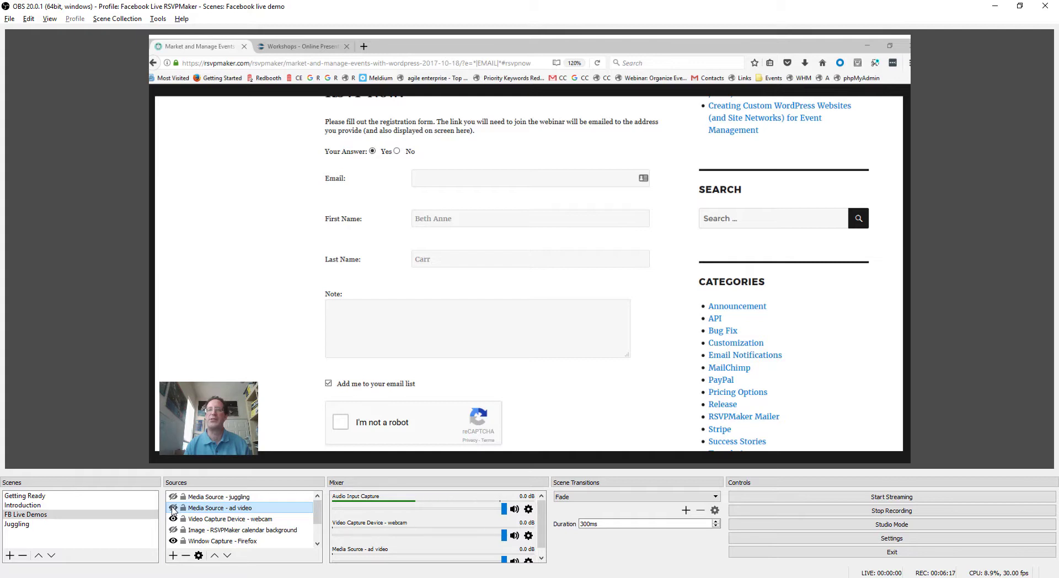
left_click(173, 508)
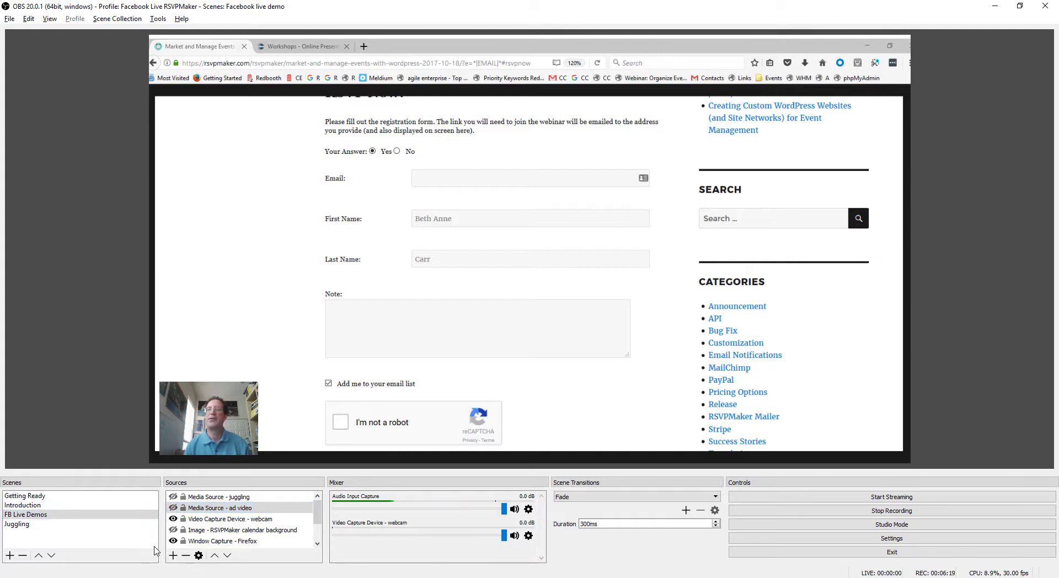
left_click(172, 530)
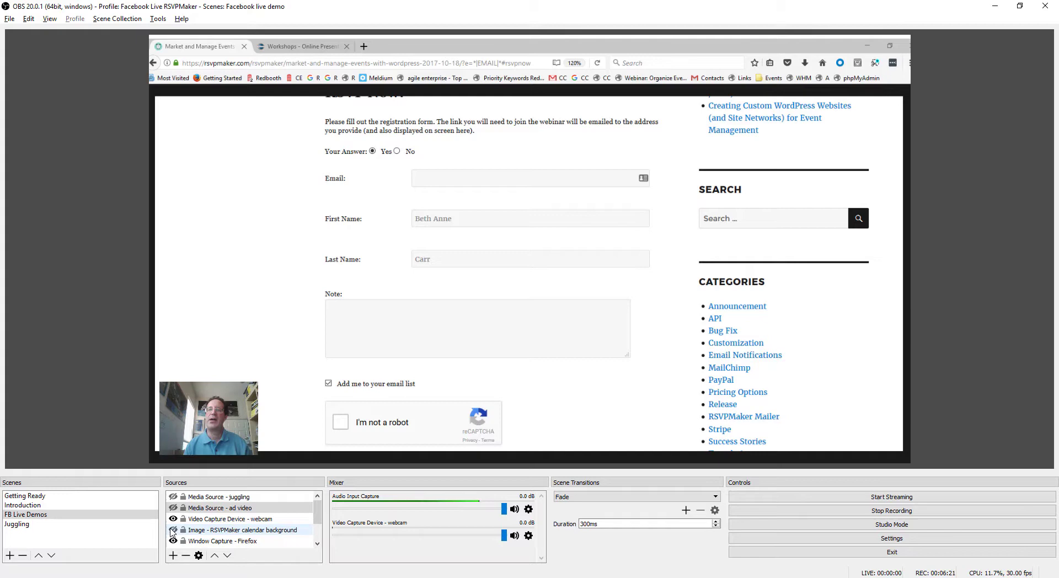
left_click(173, 530)
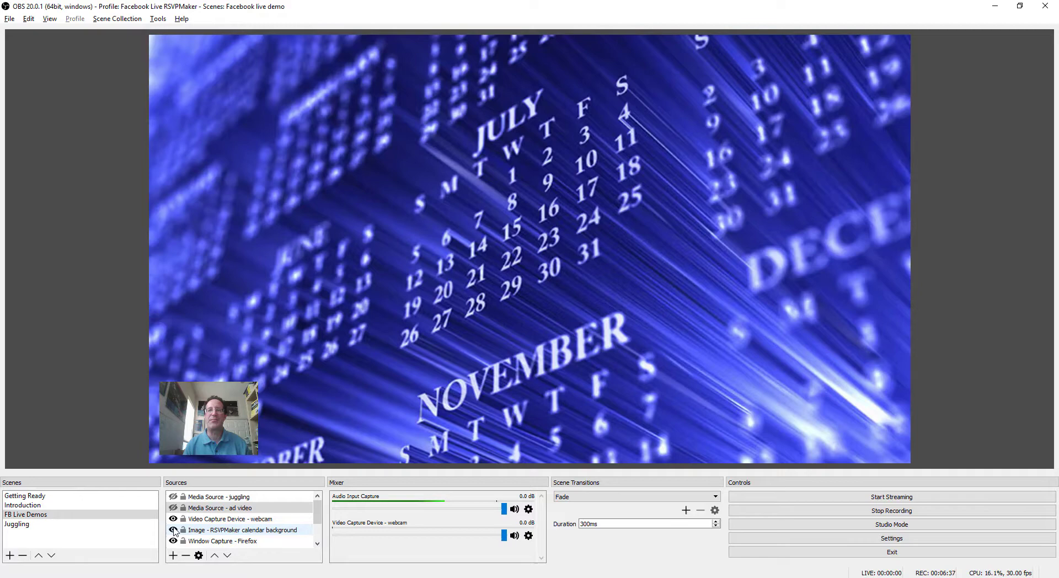
Step: Hide the calendar background, then switch to the Juggling scene
left_click(174, 530)
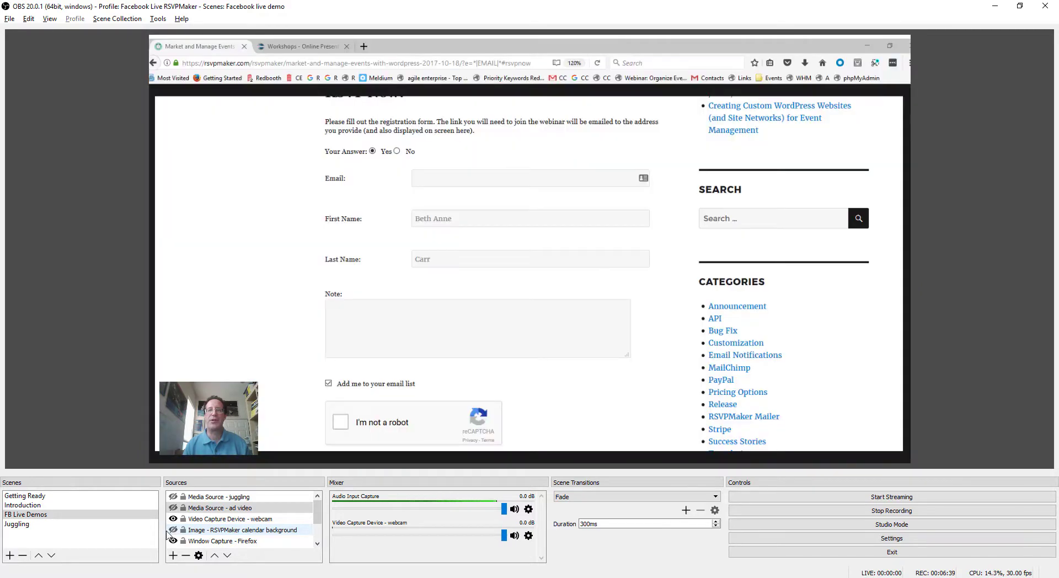
left_click(29, 526)
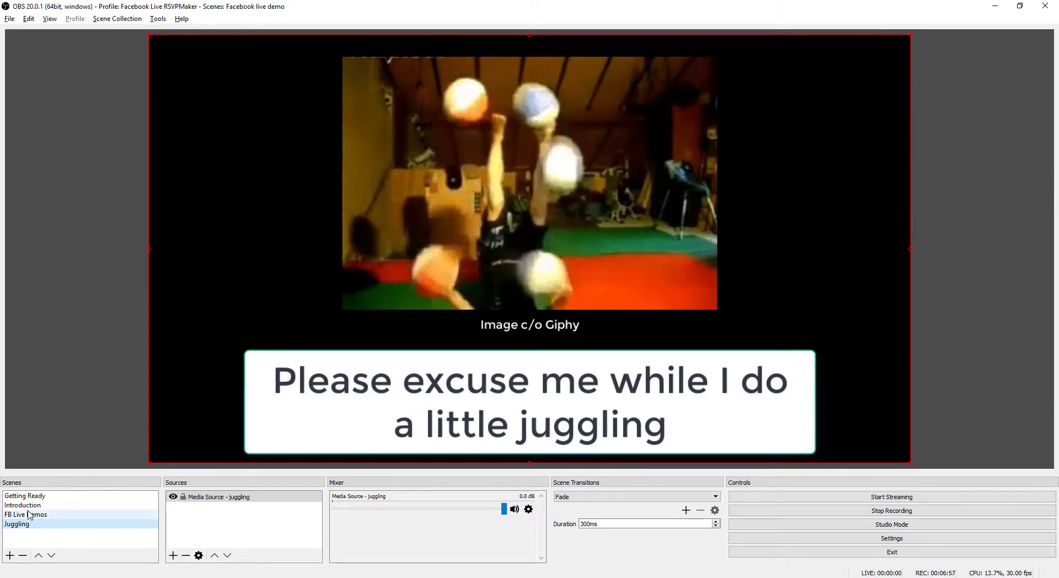
Step: Return to the FB Live Demos scene showing the Firefox registration form
left_click(29, 515)
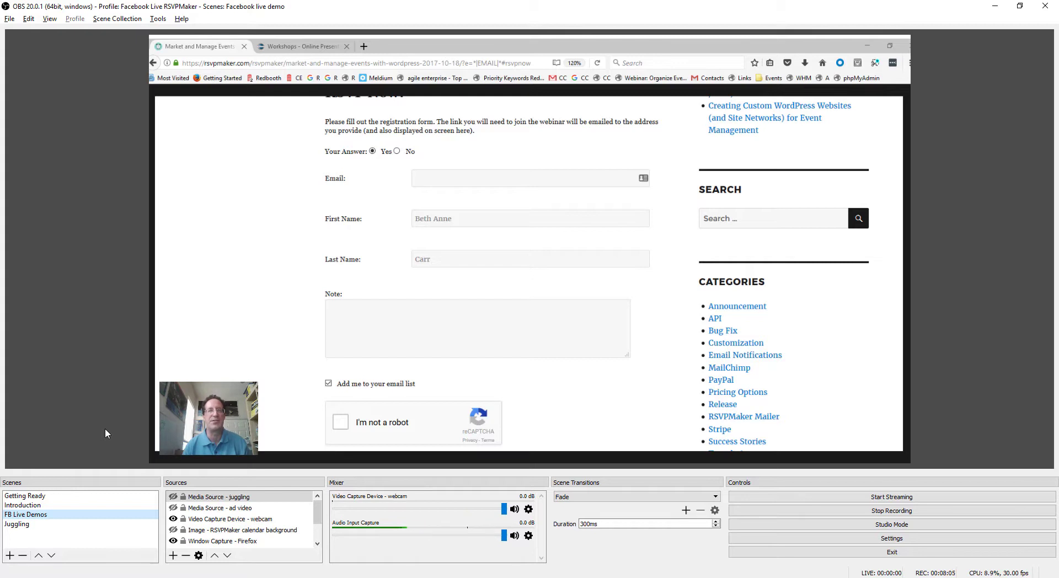
Step: Switch to the Introduction scene
left_click(36, 508)
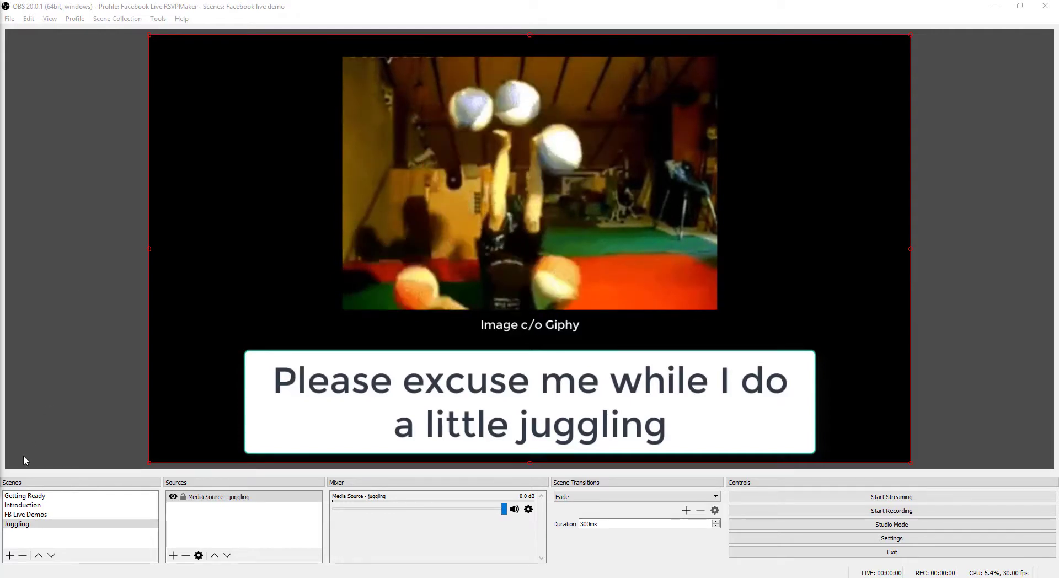
Step: Create a new scene named 'Test'
left_click(10, 556)
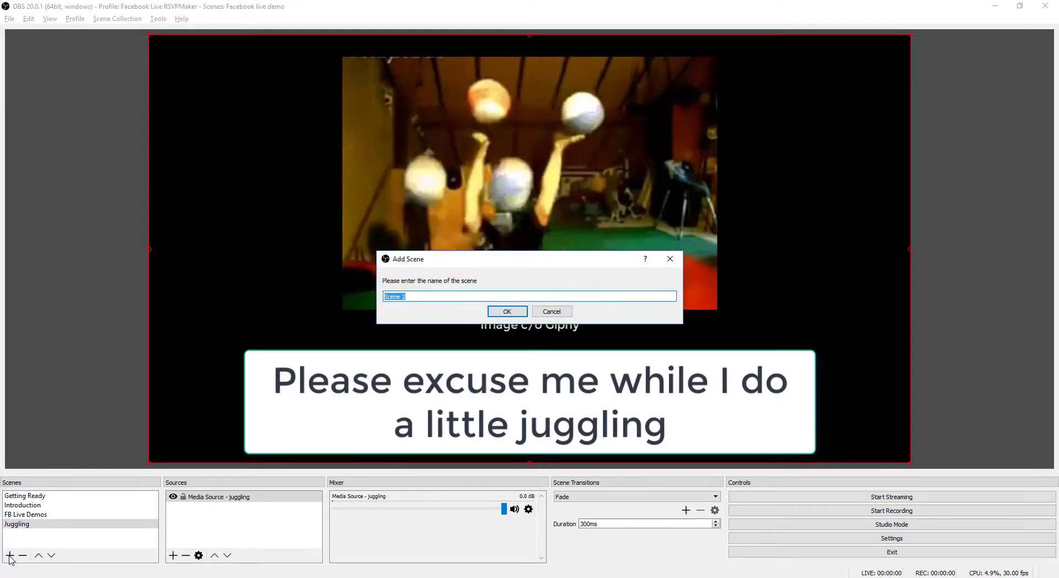
type("Test")
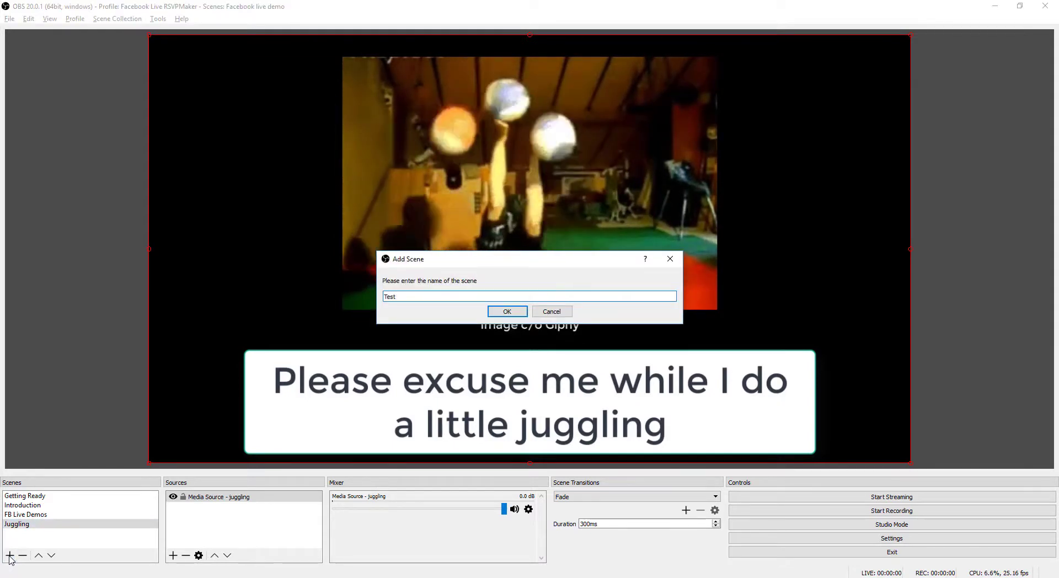
key("Return")
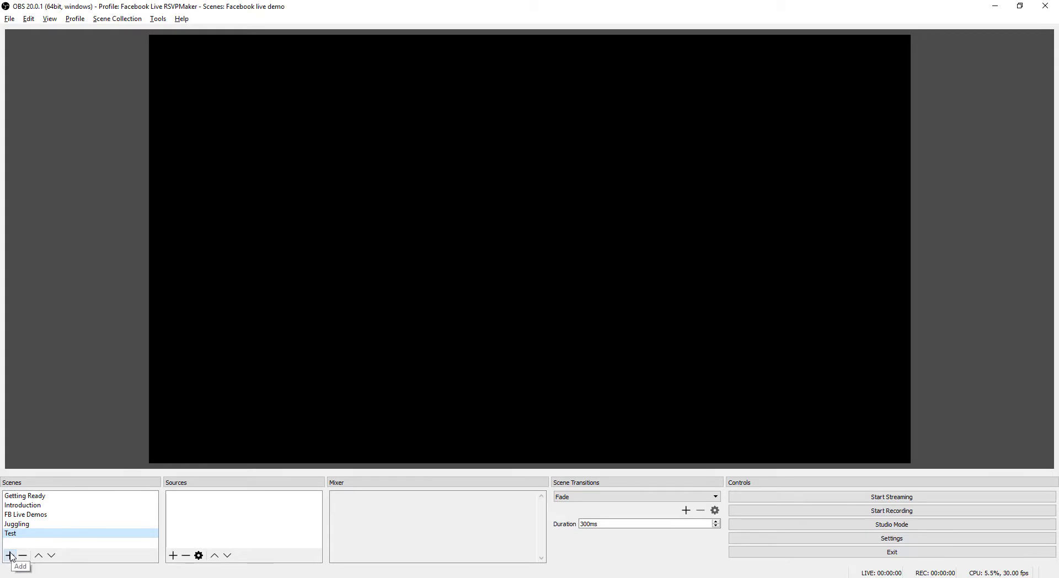
Step: Add the existing Display Capture - laptop source to the Test scene
left_click(173, 556)
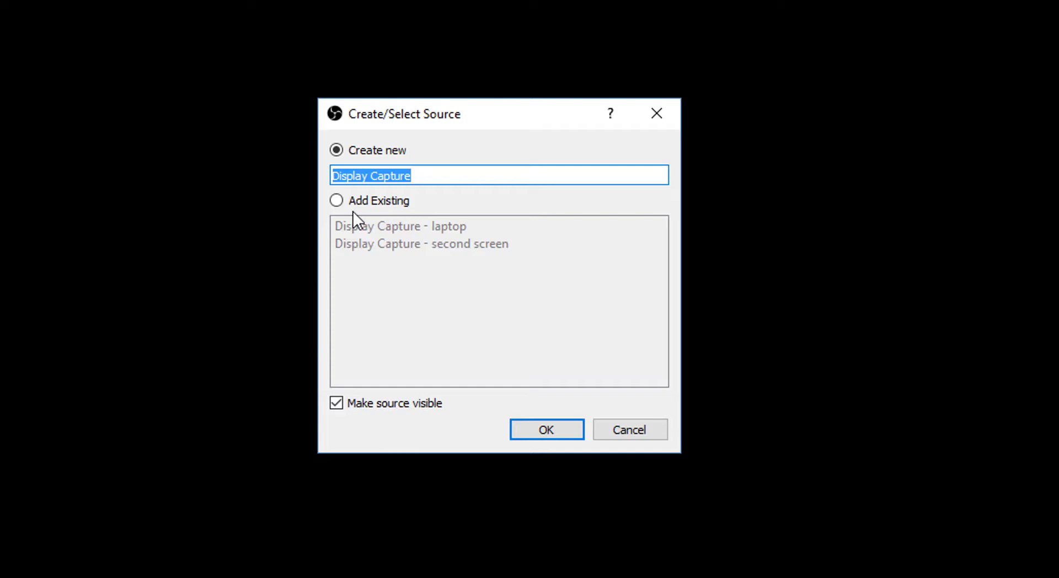
left_click(335, 200)
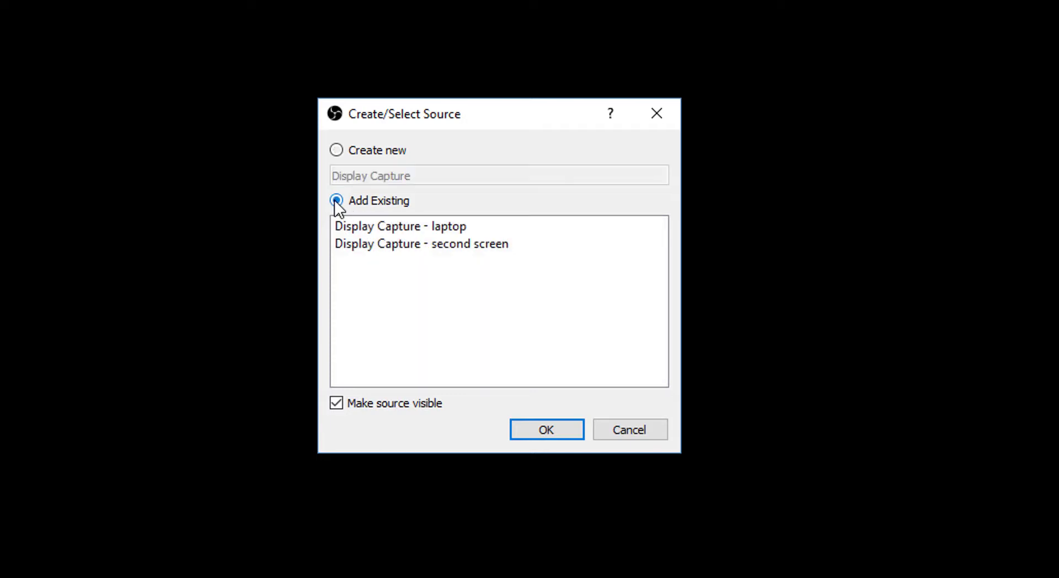
left_click(393, 226)
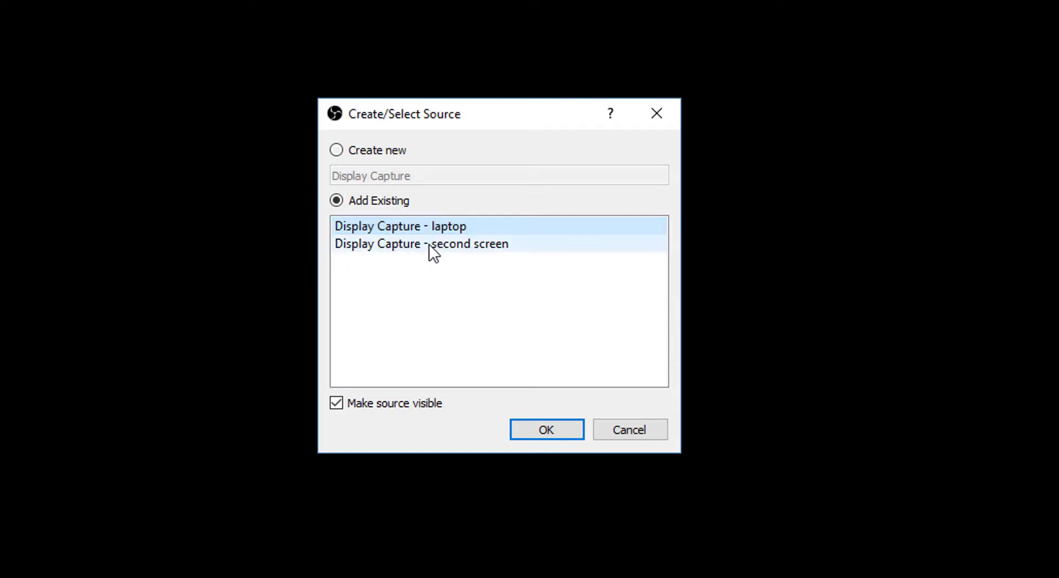
left_click(548, 430)
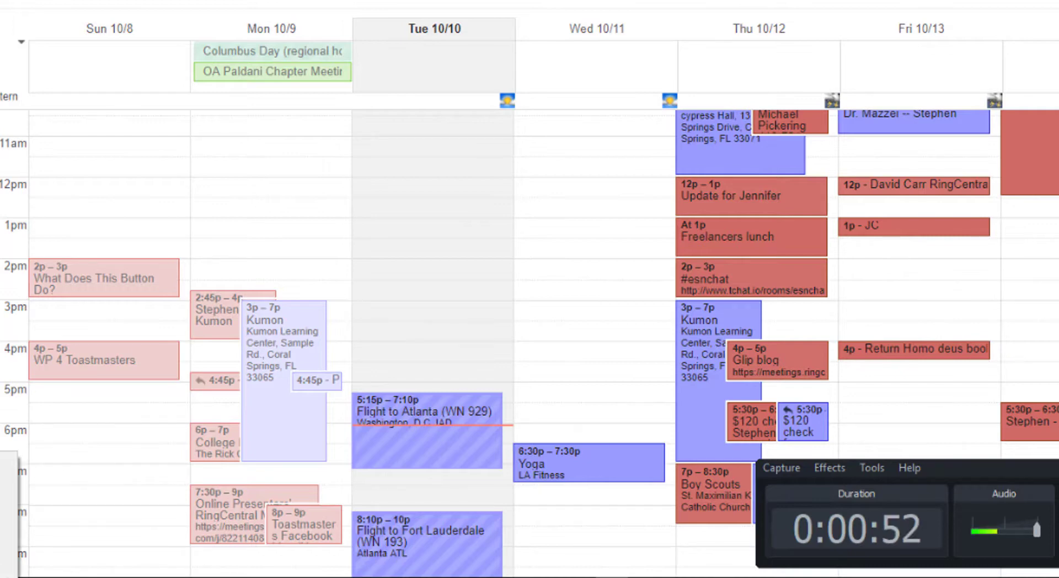
Step: Add a Window Capture source, trying Excel and Chrome before settling on the firefox.exe window
left_click(9, 458)
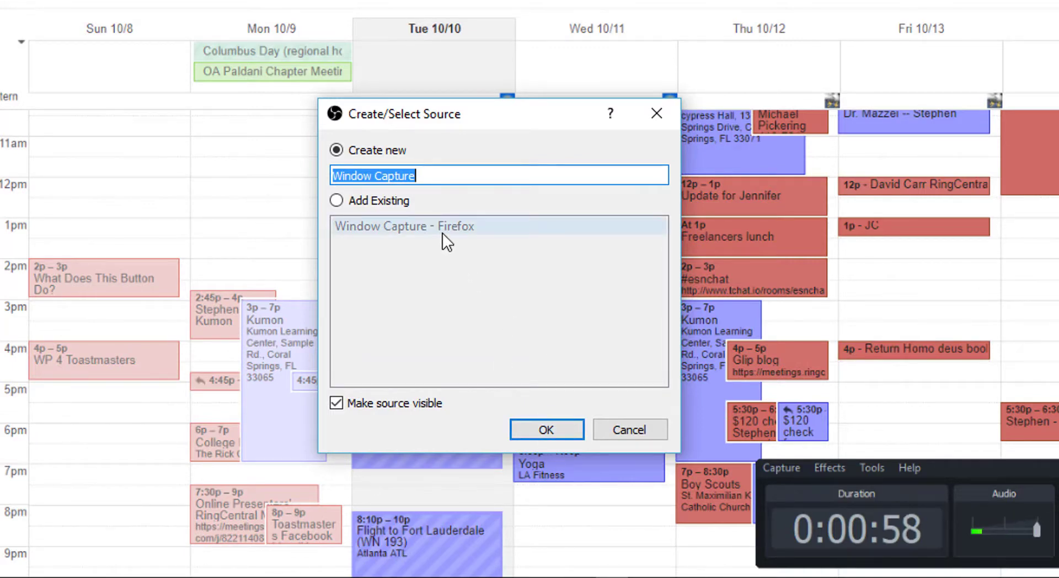
left_click(557, 428)
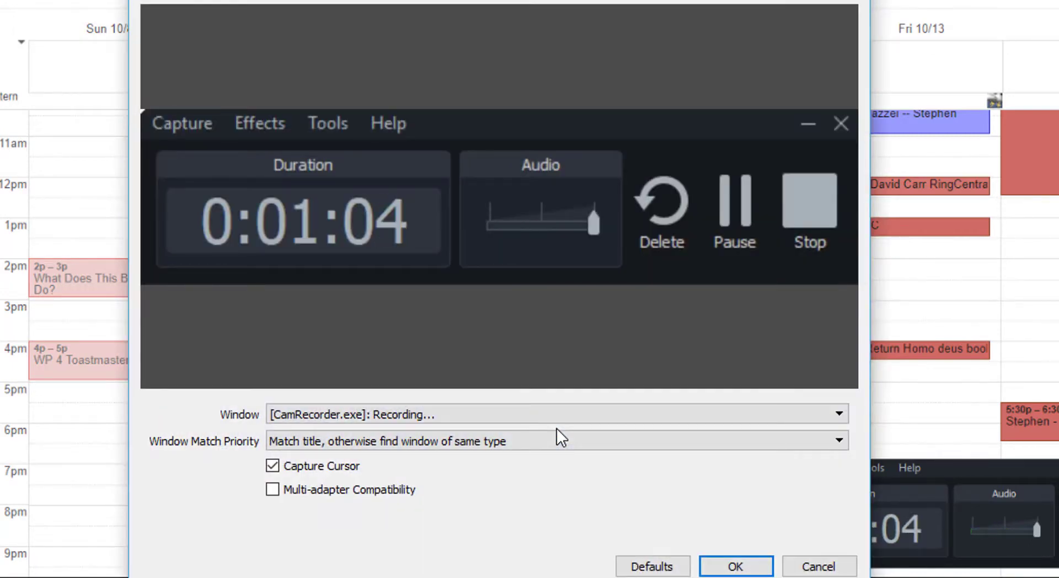
left_click(546, 410)
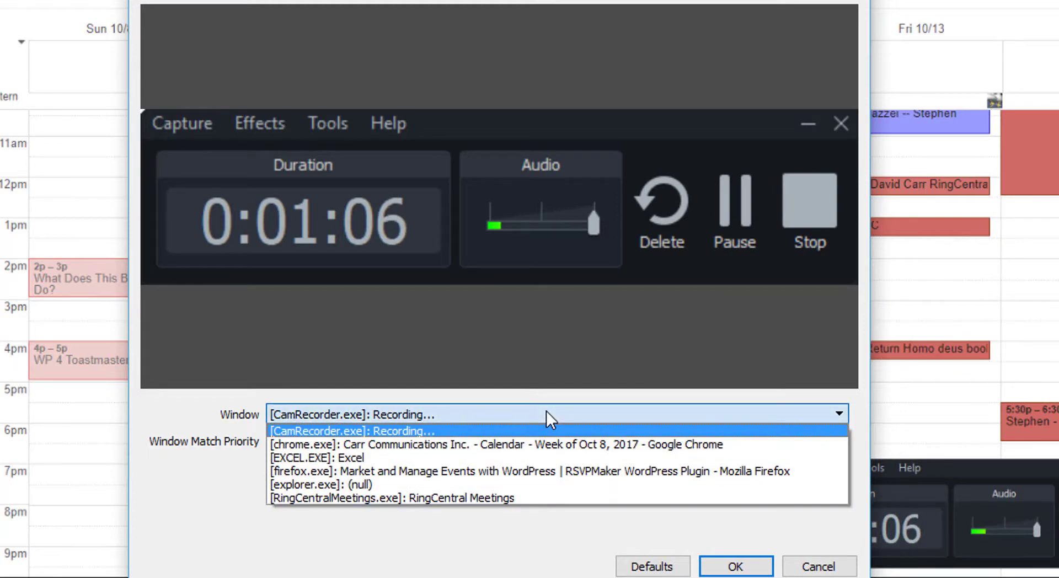
left_click(531, 461)
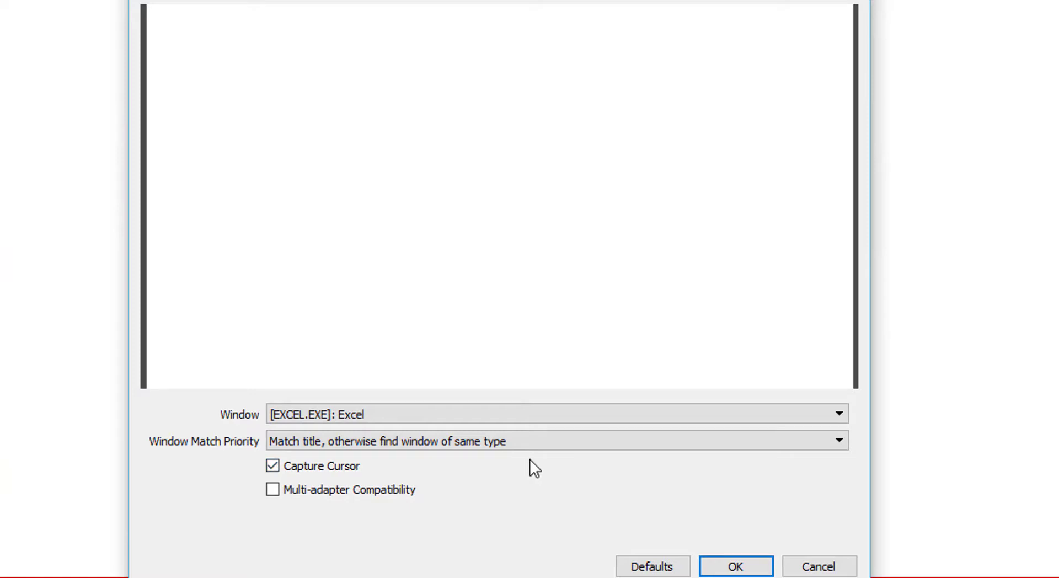
left_click(527, 414)
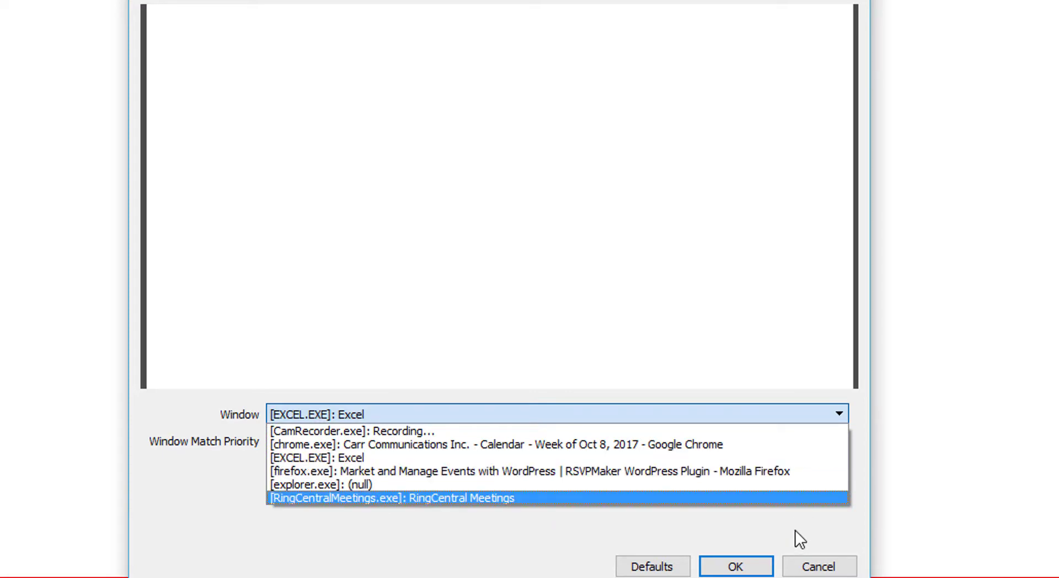
left_click(760, 442)
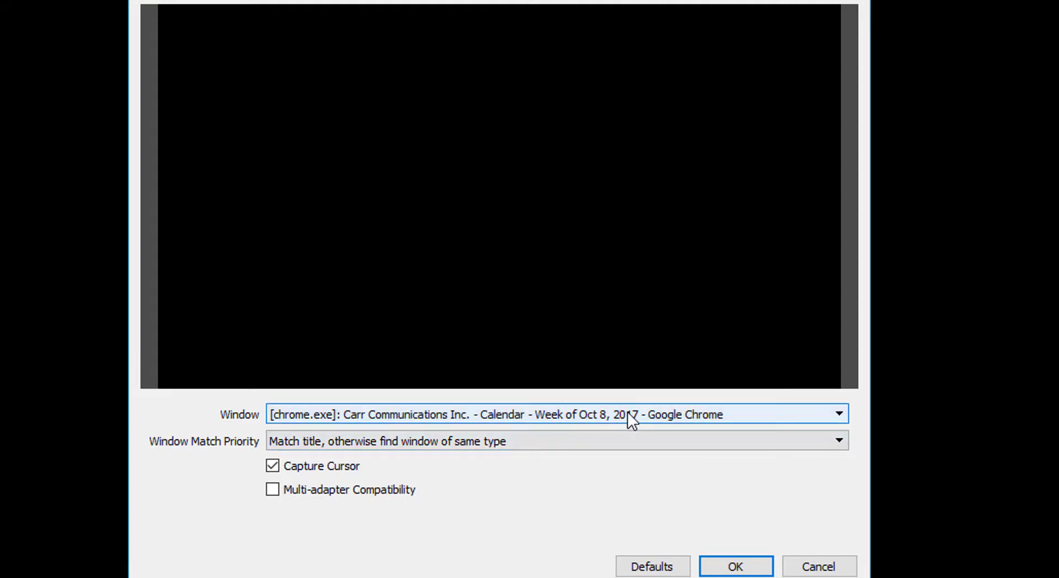
left_click(627, 414)
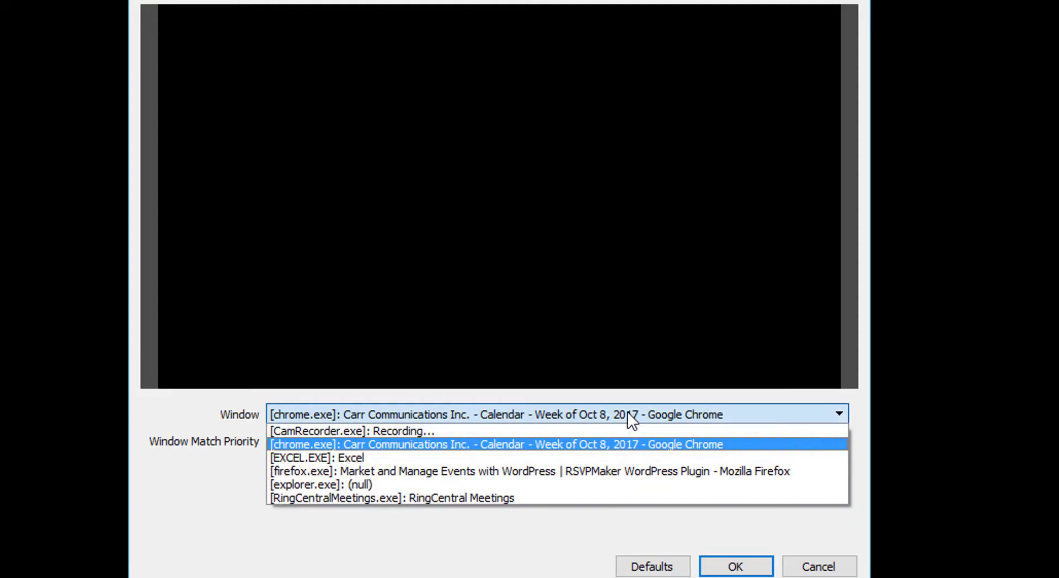
left_click(626, 472)
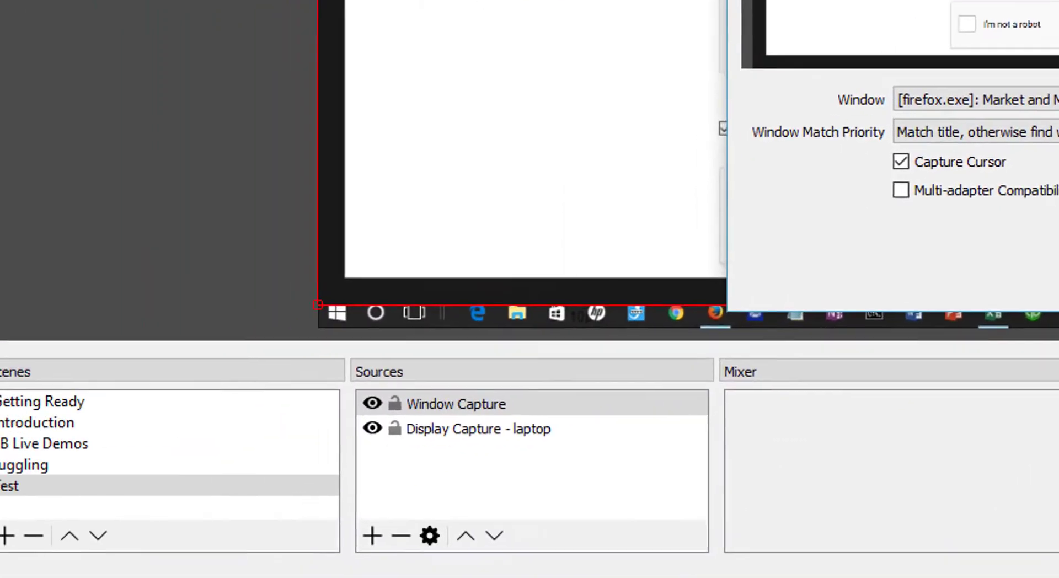
left_click(736, 567)
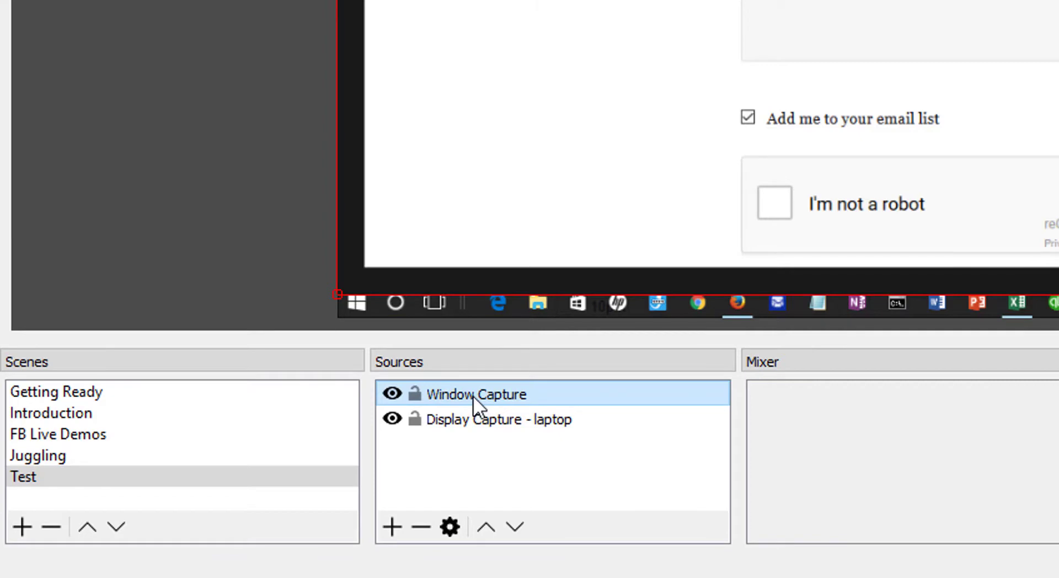
Step: Layer Display Capture - laptop above Window Capture in the Test scene, then bring up the add-source list
left_click_drag(478, 406, 475, 438)
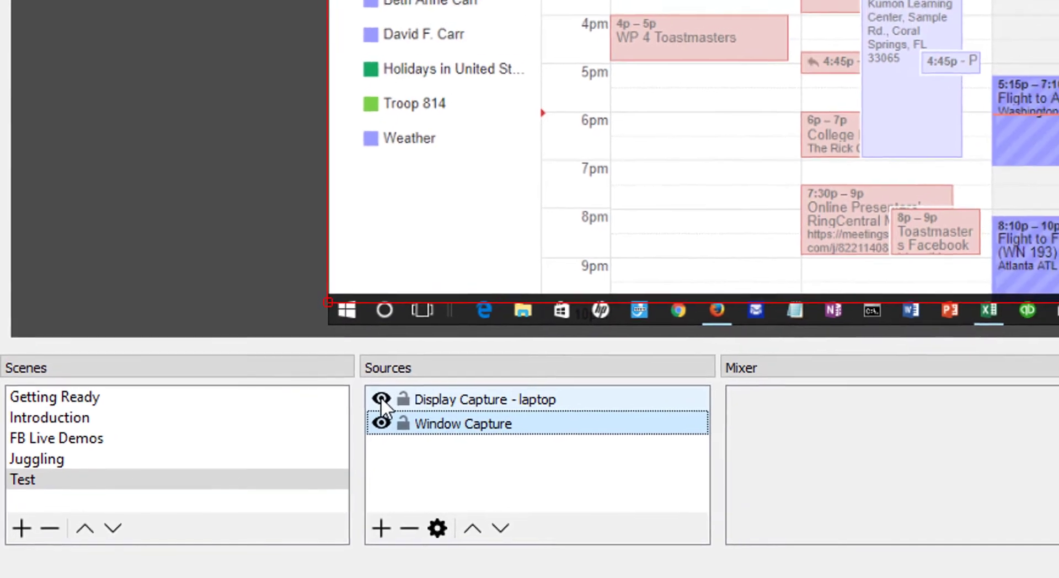
left_click(365, 407)
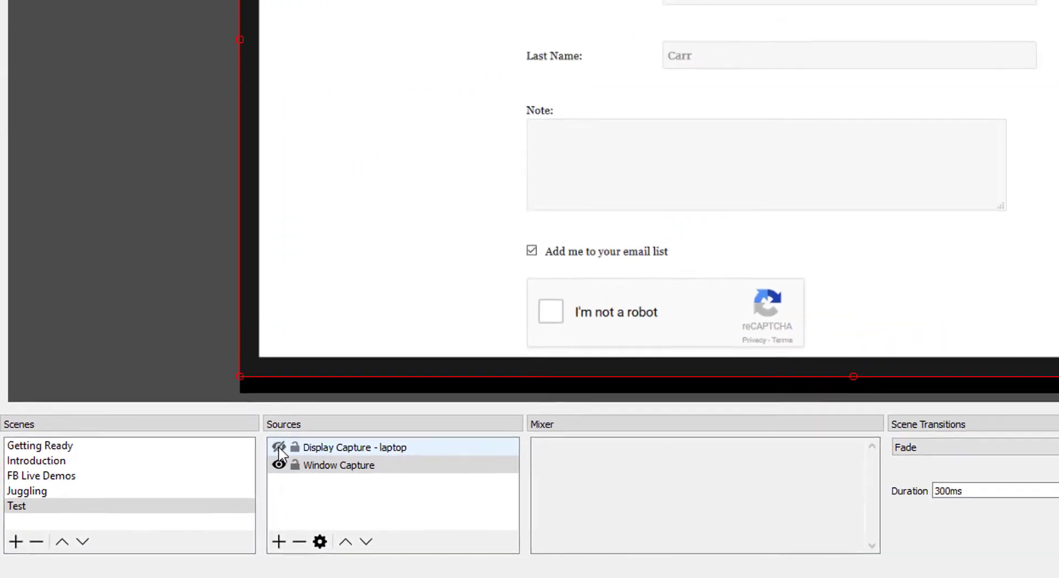
left_click(366, 407)
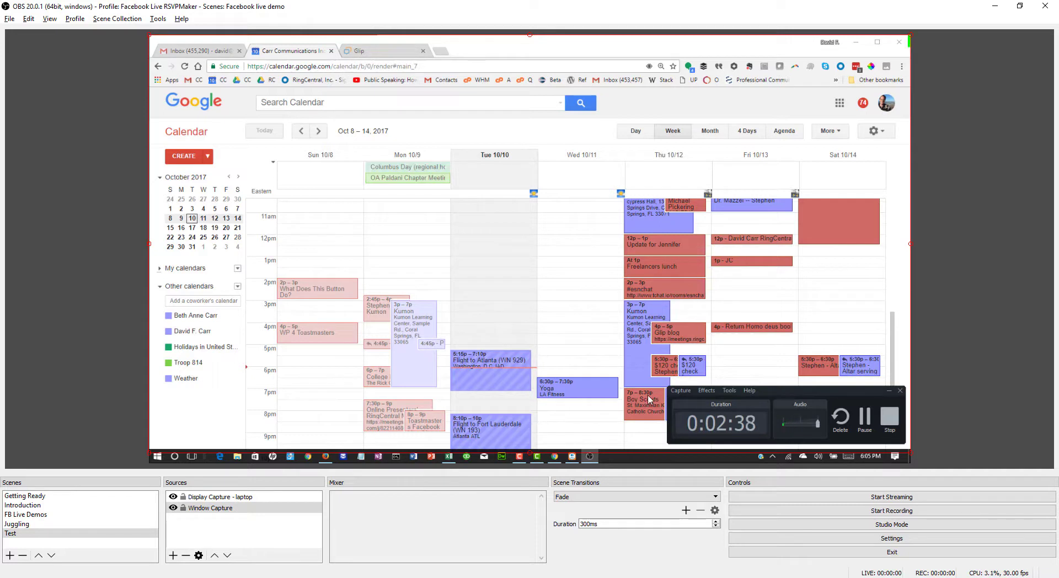
left_click(194, 512)
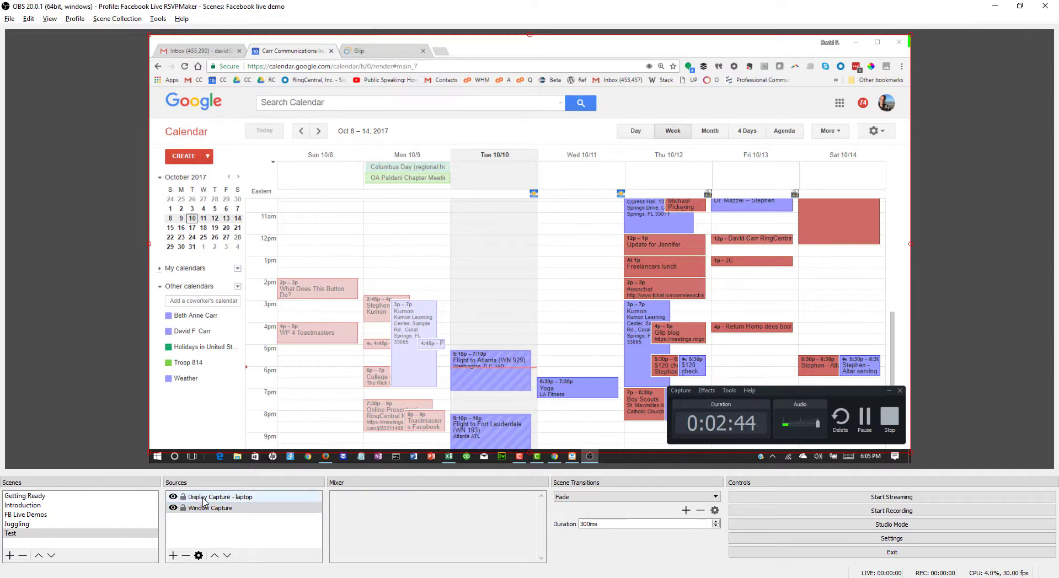
left_click(173, 555)
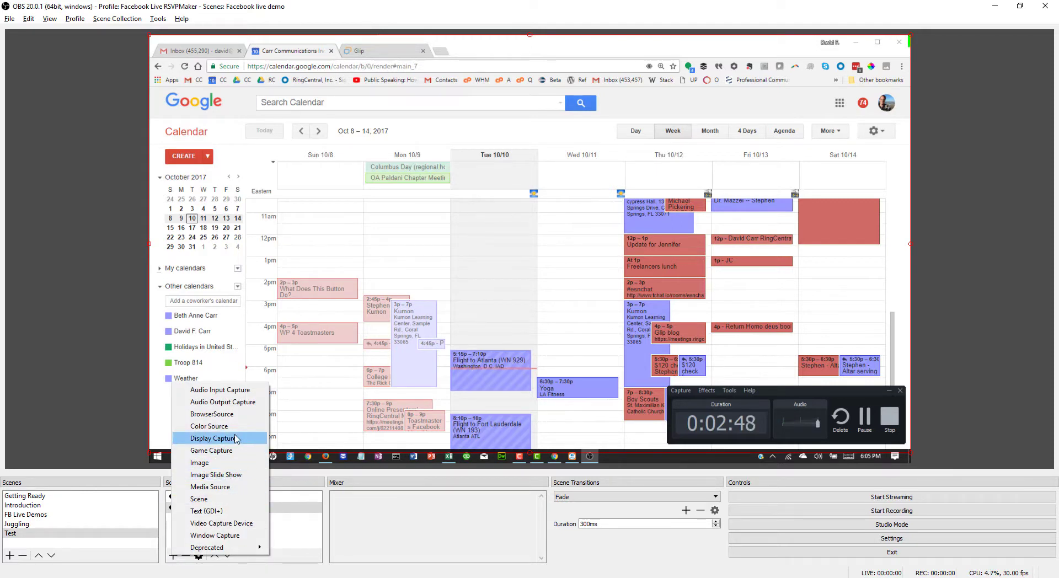
Step: Add the existing Window Capture - Firefox source to the Test scene
left_click(239, 536)
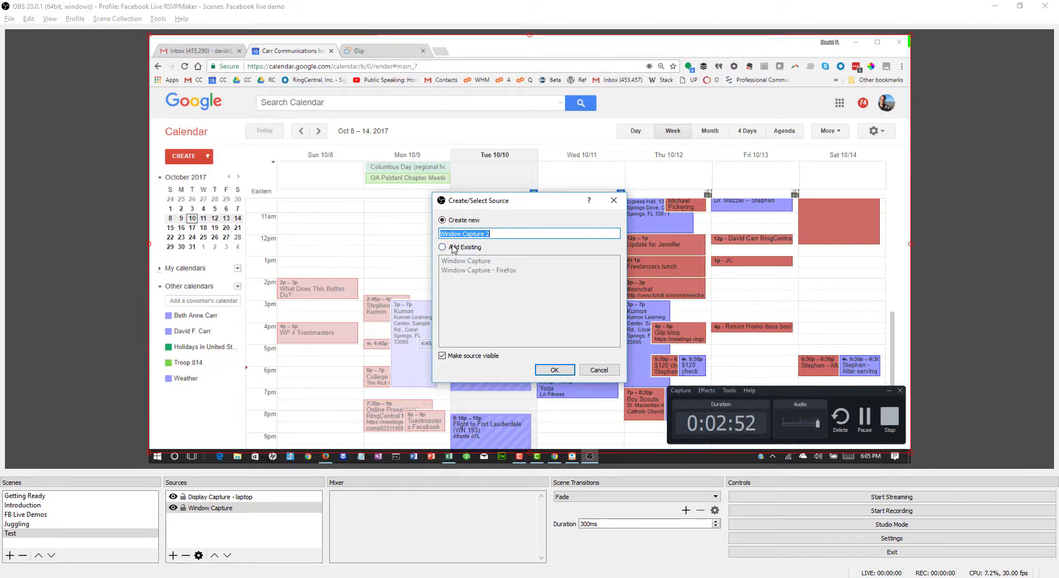
left_click(453, 248)
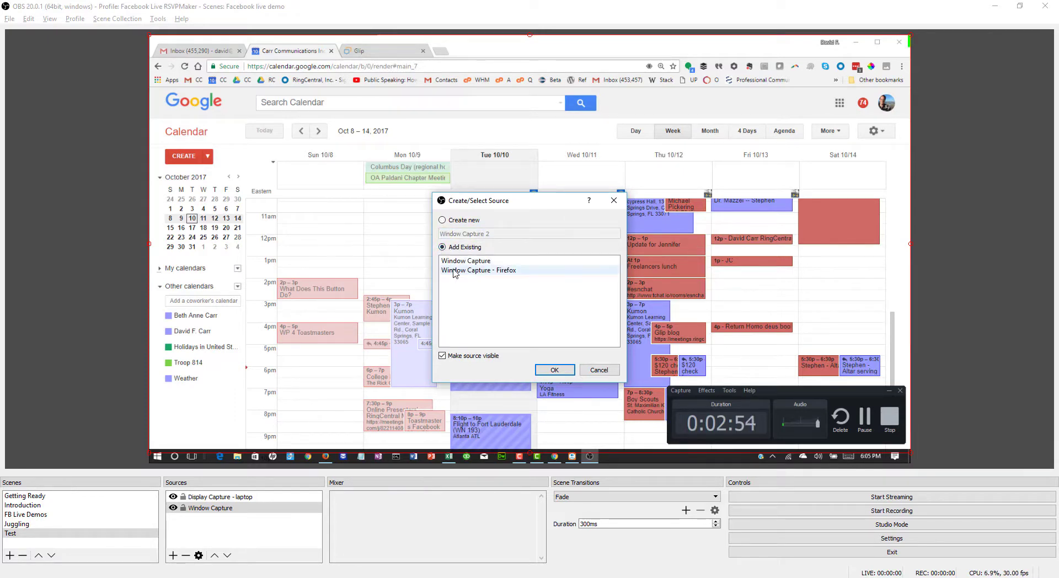
left_click(456, 272)
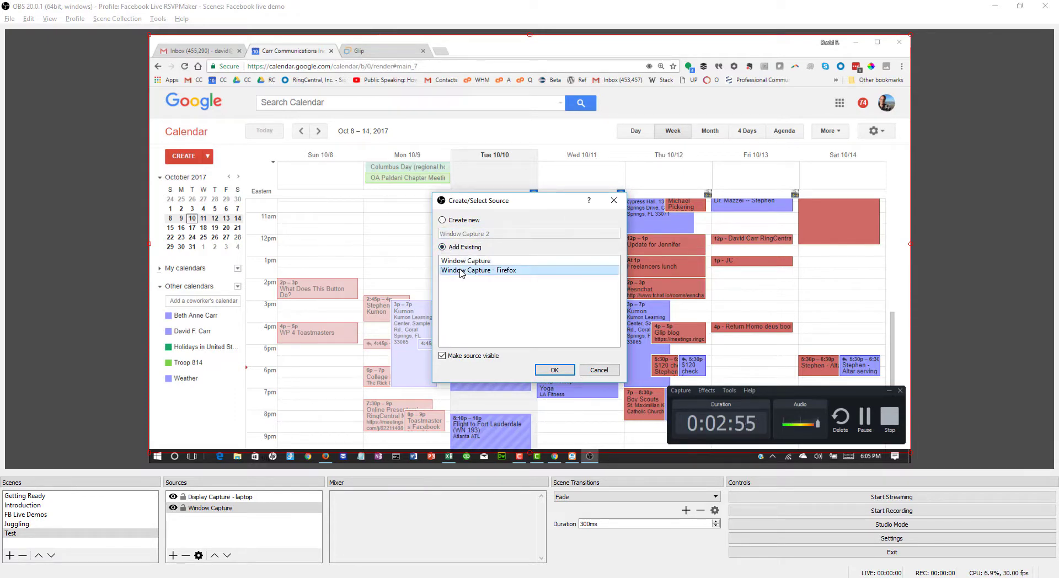
left_click(555, 370)
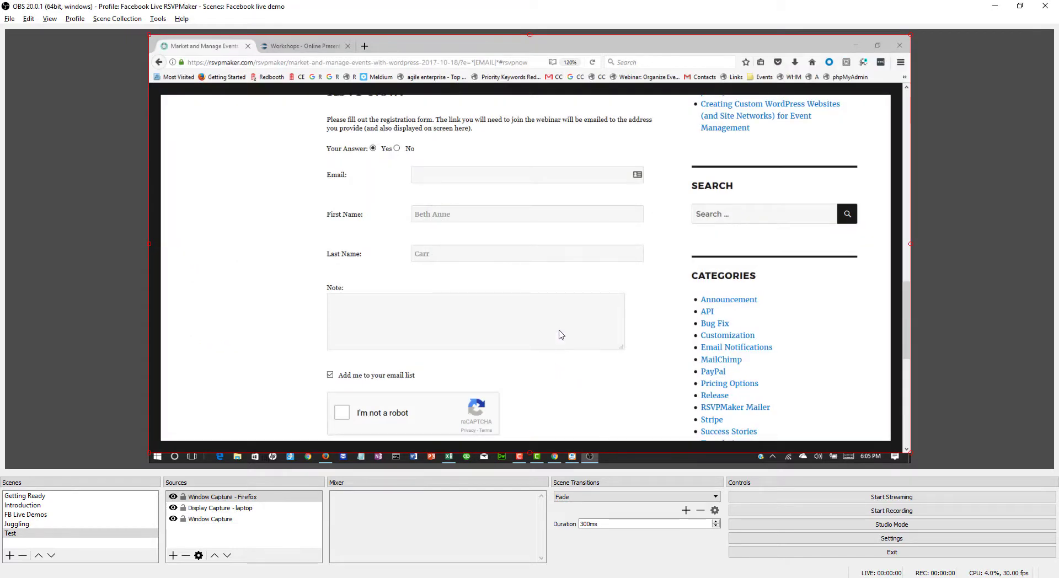
Step: Move the laptop display capture left and down and resize it from its corner
key("Down")
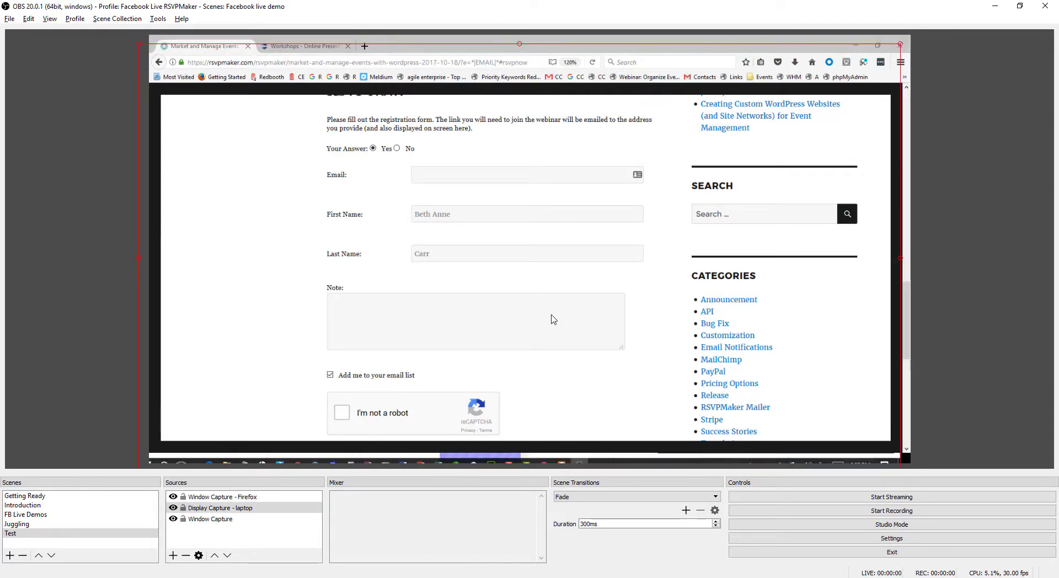
left_click_drag(554, 318, 383, 418)
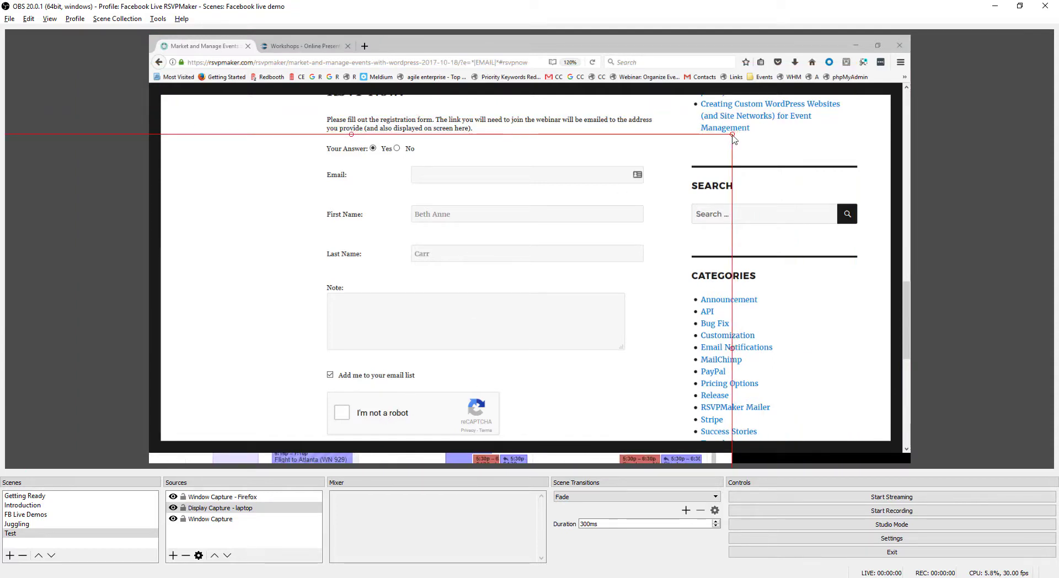
left_click_drag(732, 134, 1044, 6)
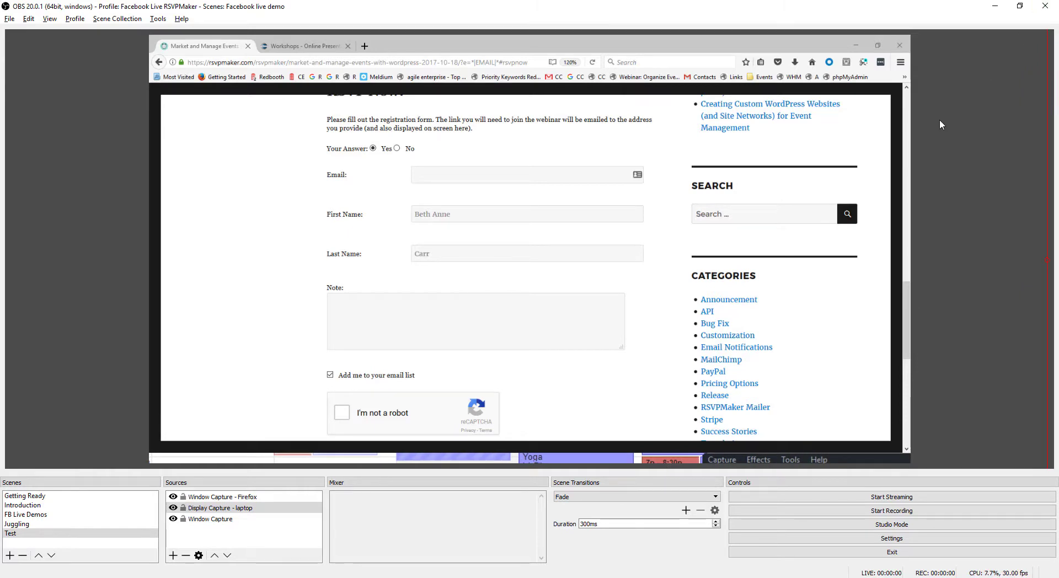
Step: Enlarge and position the Firefox capture so the registration form fills the preview
left_click(689, 230)
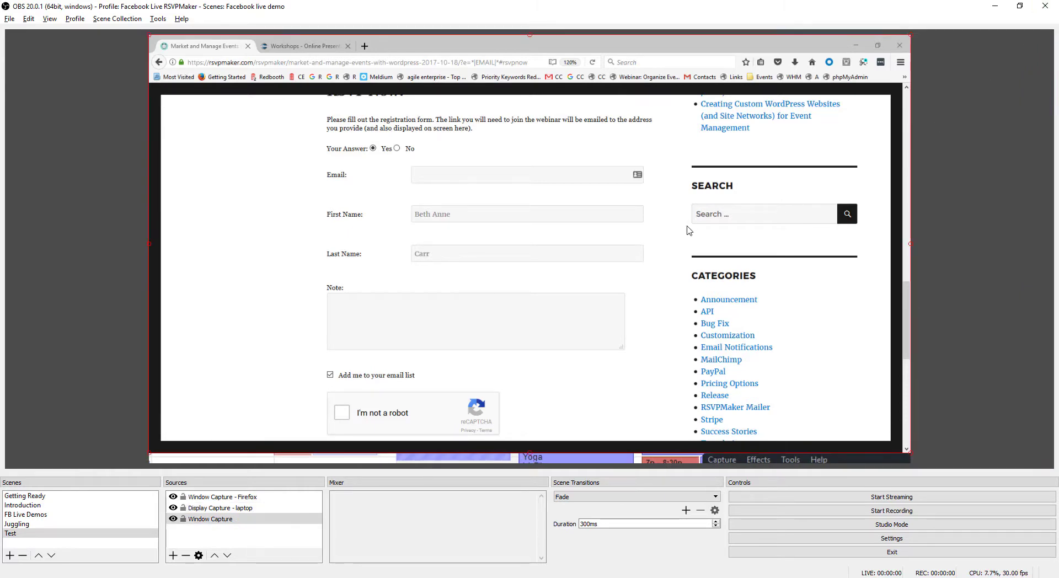
left_click(634, 243)
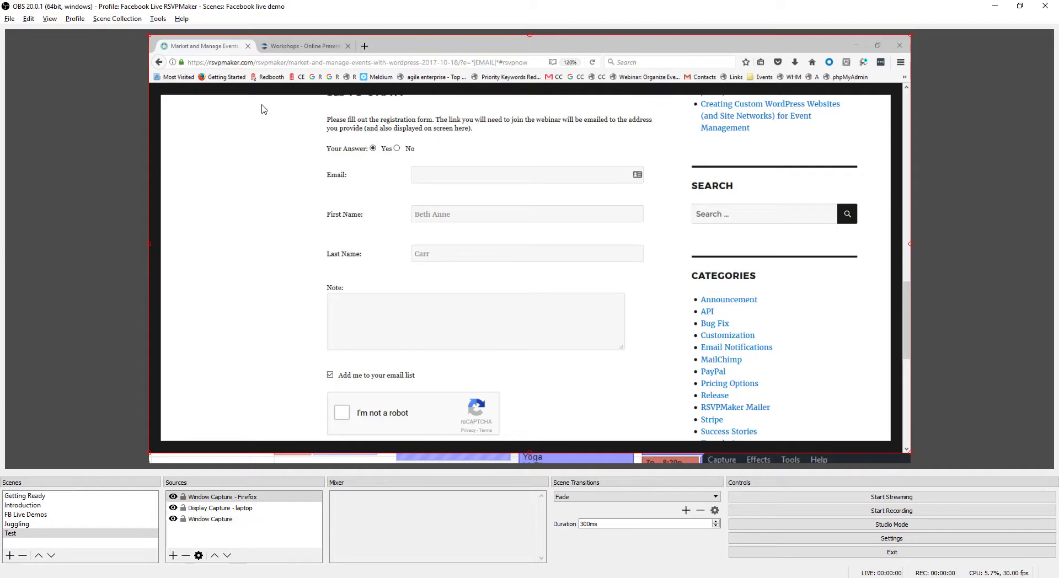
left_click_drag(149, 37, 3, 7)
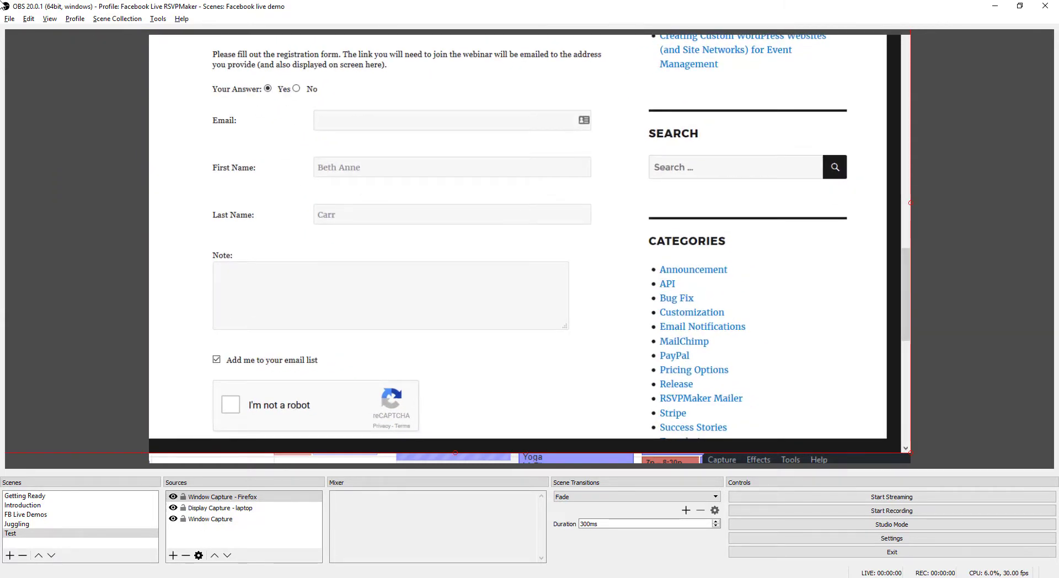
left_click_drag(426, 161, 383, 177)
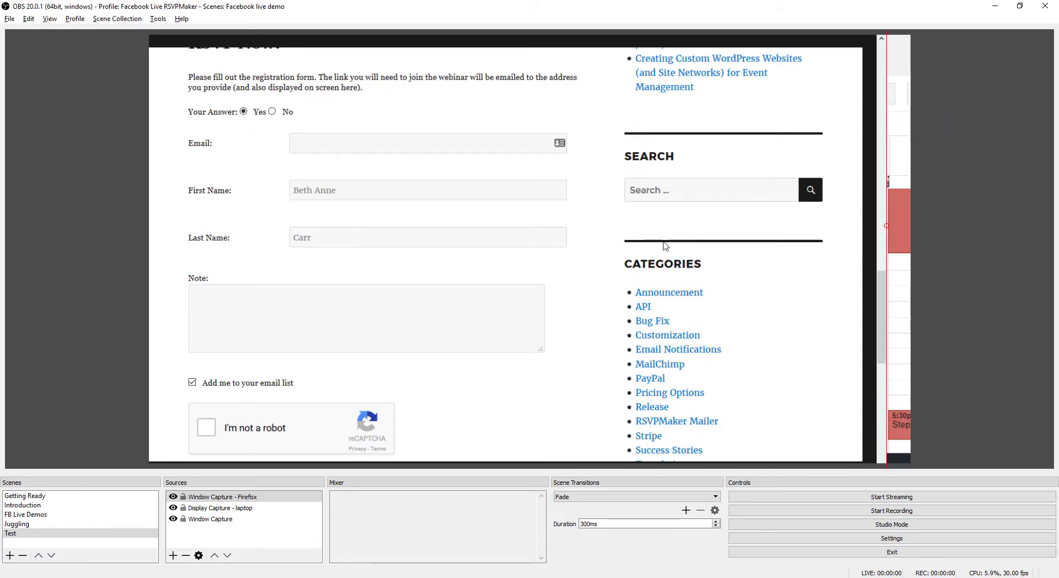
mouse_move(390, 282)
left_mouse_down()
mouse_move(451, 276)
mouse_move(387, 293)
mouse_move(383, 257)
mouse_move(359, 273)
mouse_move(380, 286)
mouse_move(380, 269)
left_mouse_up()
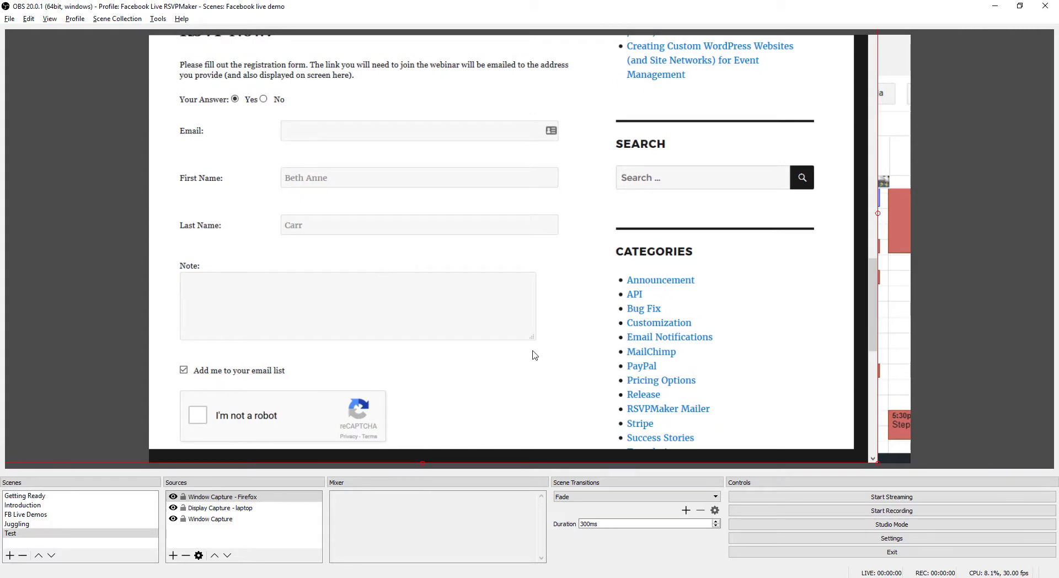
left_click_drag(786, 416, 689, 353)
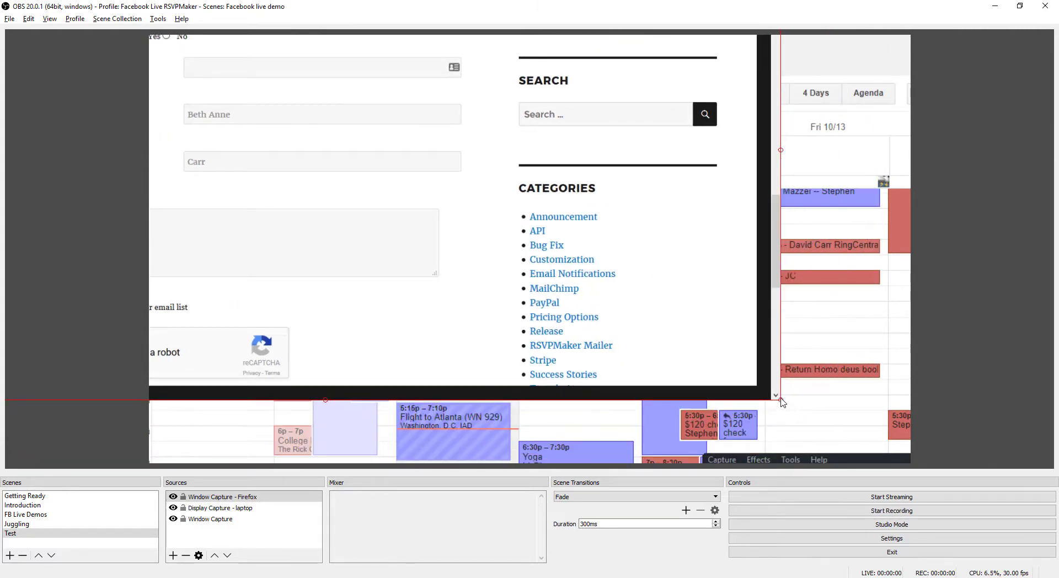
left_click_drag(782, 403, 811, 415)
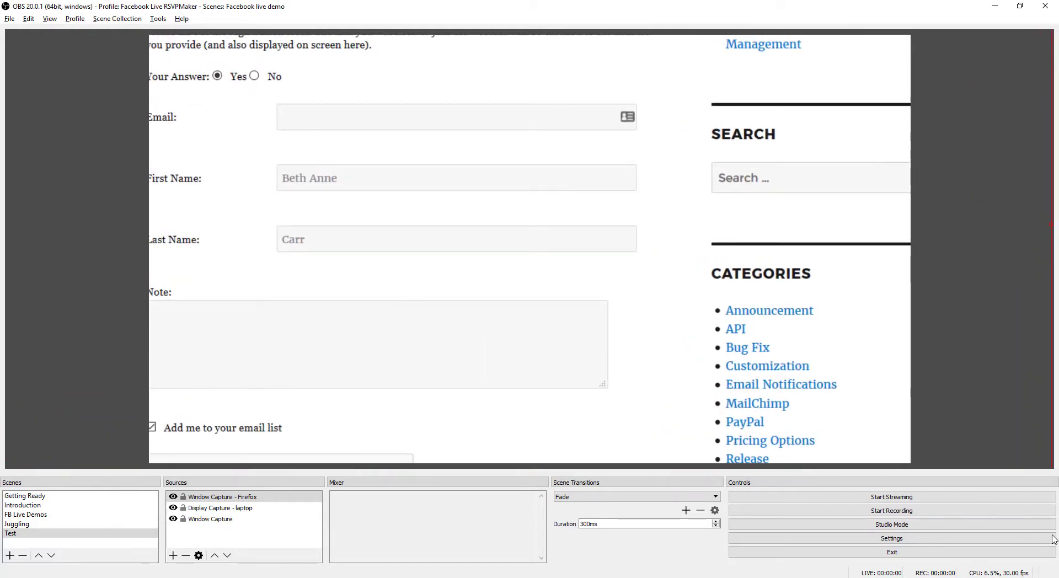
left_click_drag(534, 352, 561, 364)
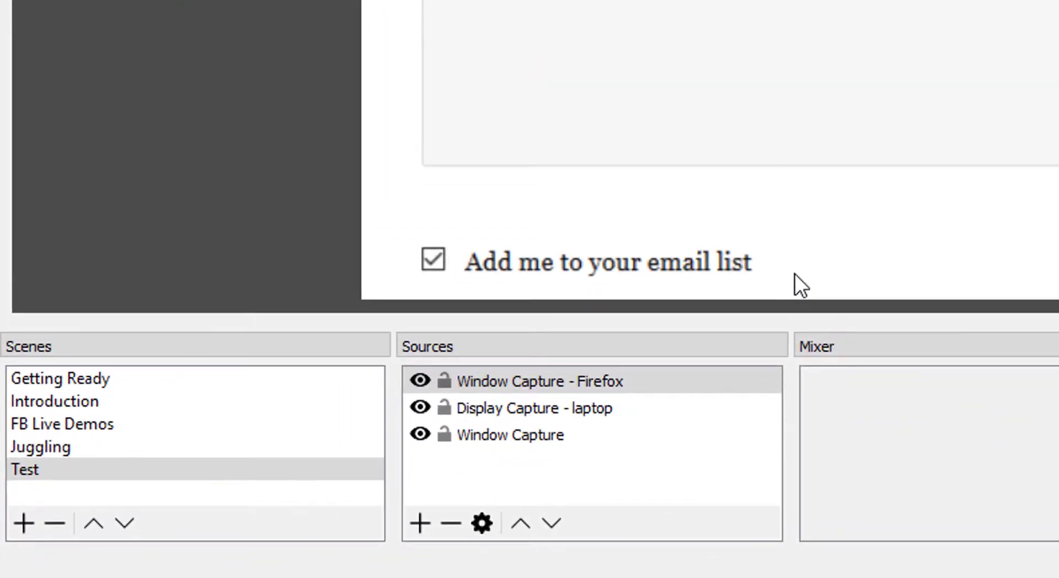
Step: Rename the Test scene to 'Zoomed In view'
left_click(627, 385)
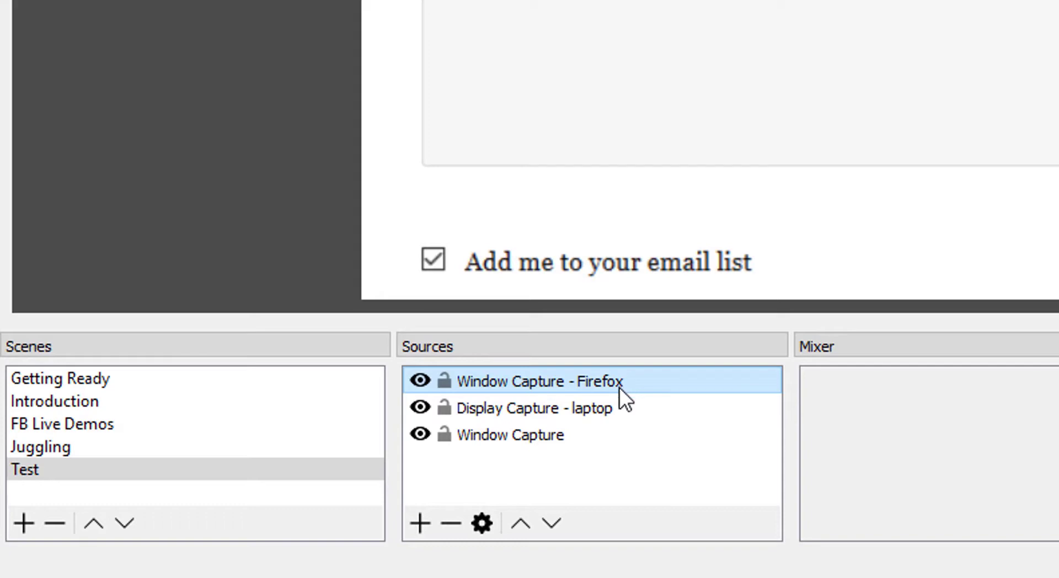
left_click(620, 386)
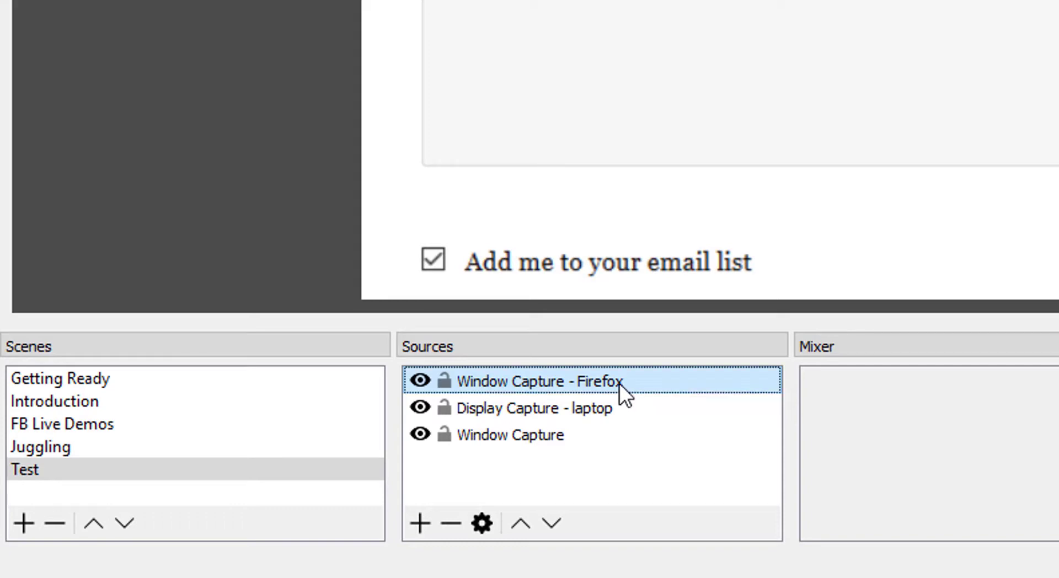
left_click(38, 470)
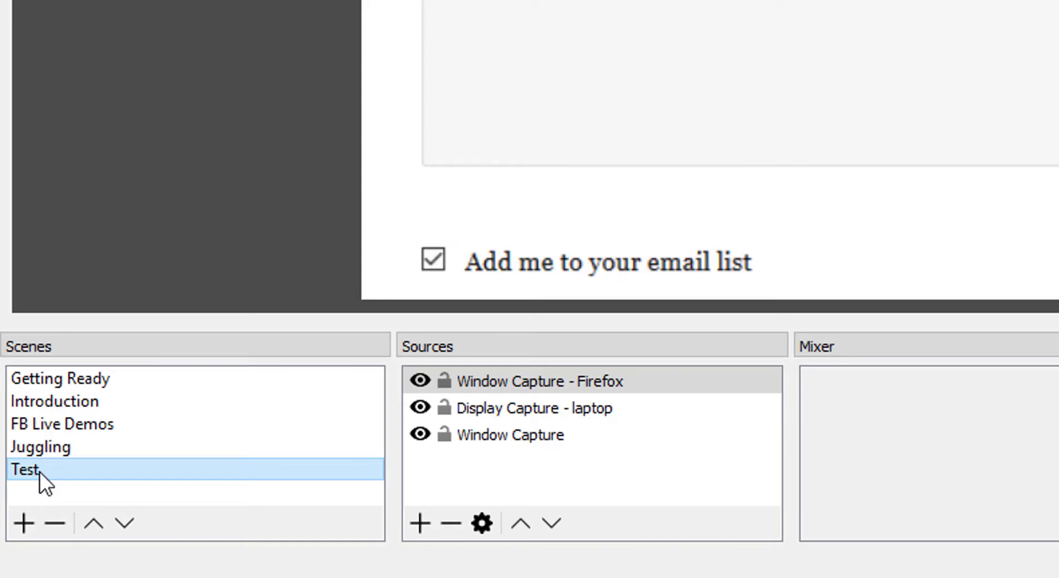
right_click(40, 472)
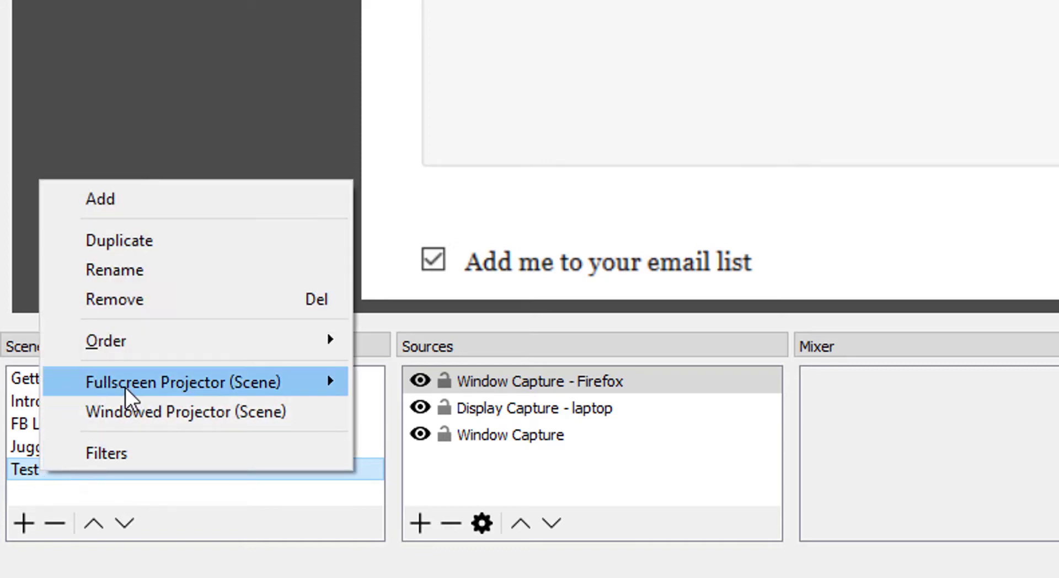
left_click(177, 272)
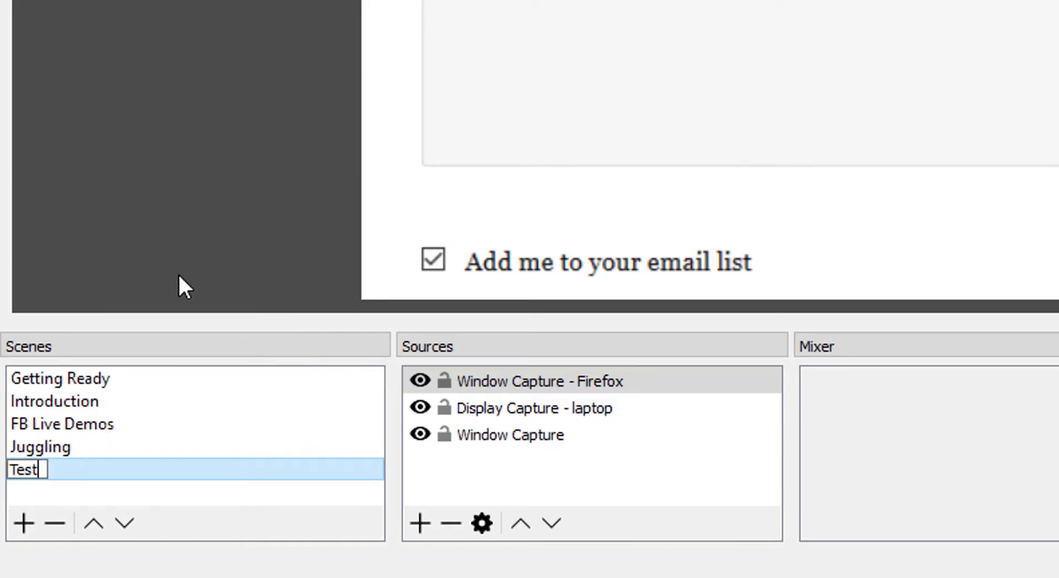
key("BackSpace")
key("BackSpace")
key("BackSpace")
key("BackSpace")
type("Zo")
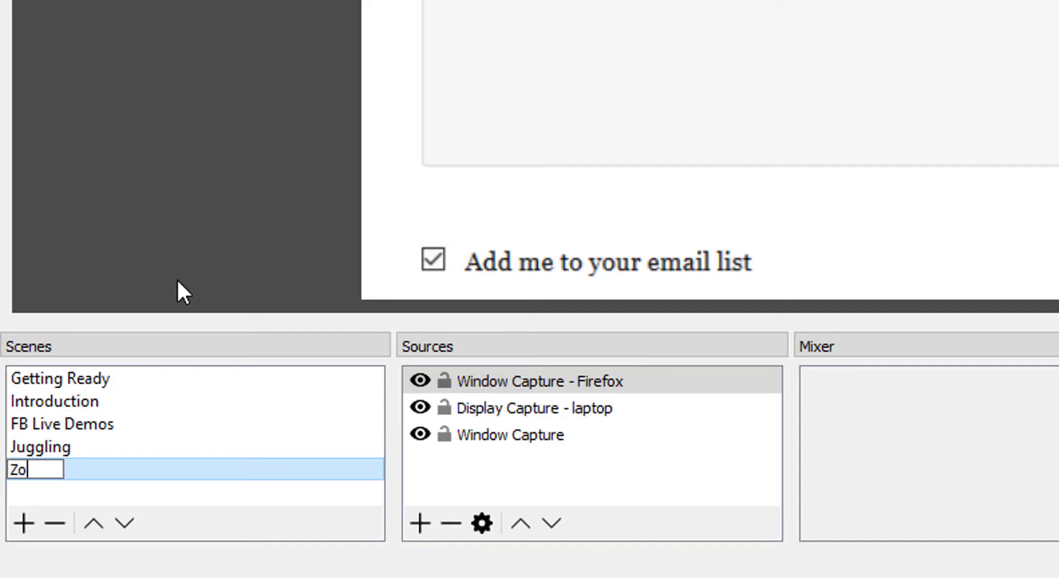
type("omed In vie")
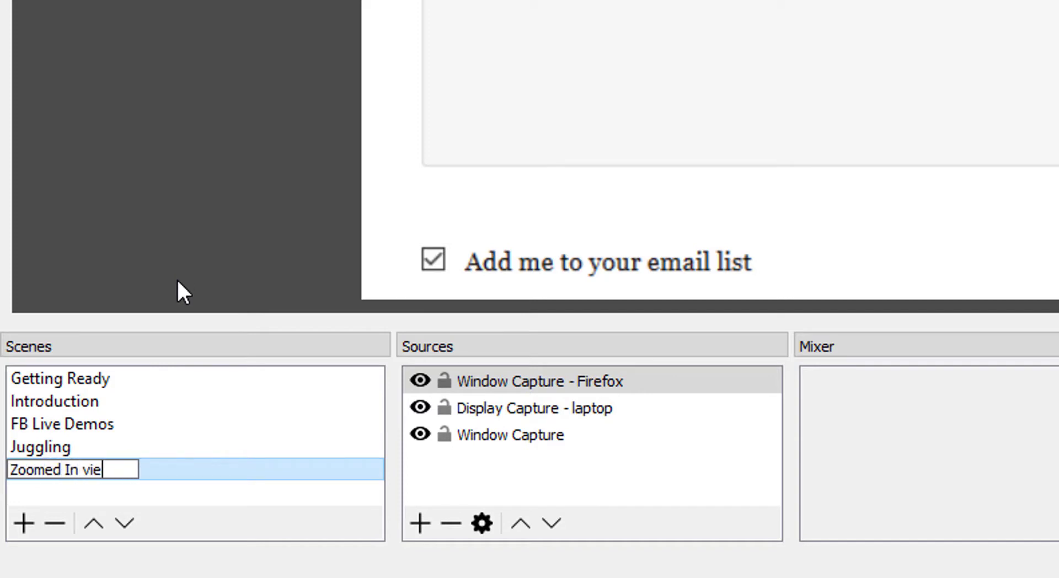
type("w")
left_click(47, 470)
key("Return")
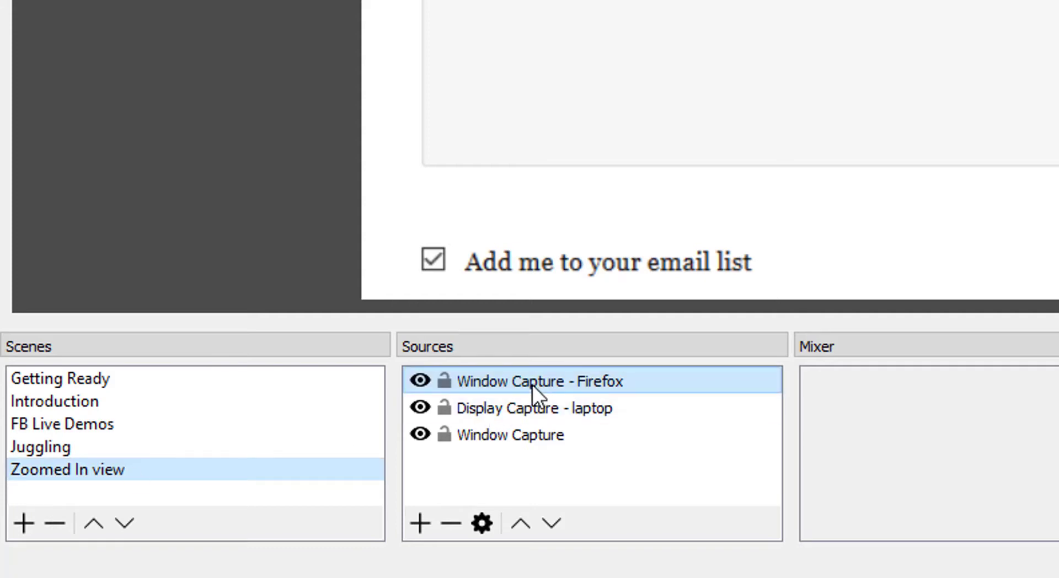
Step: Hide Display Capture - laptop, delete the leftover Window Capture, and open the add-source list
left_click(445, 408)
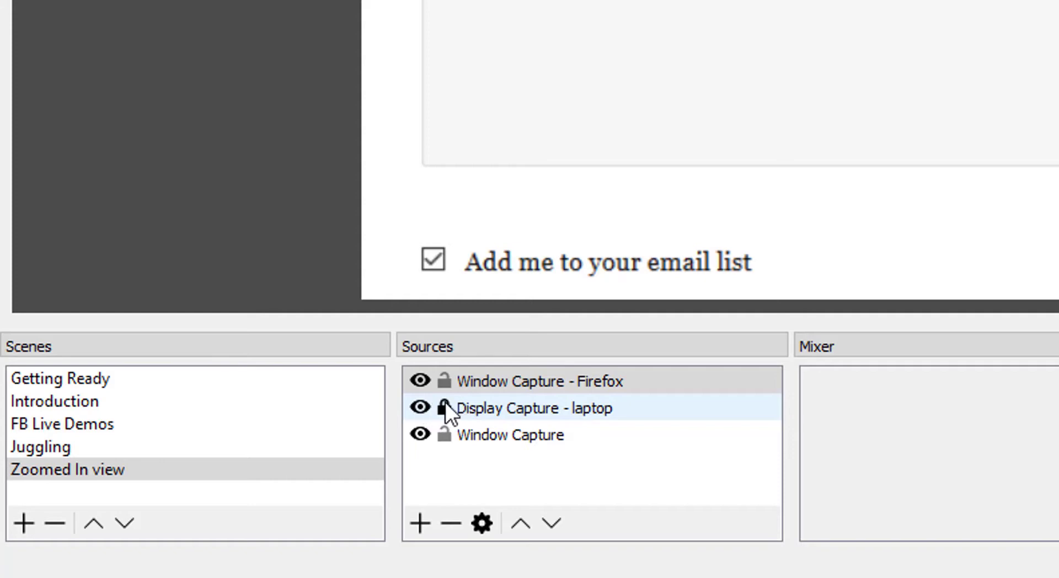
left_click(418, 409)
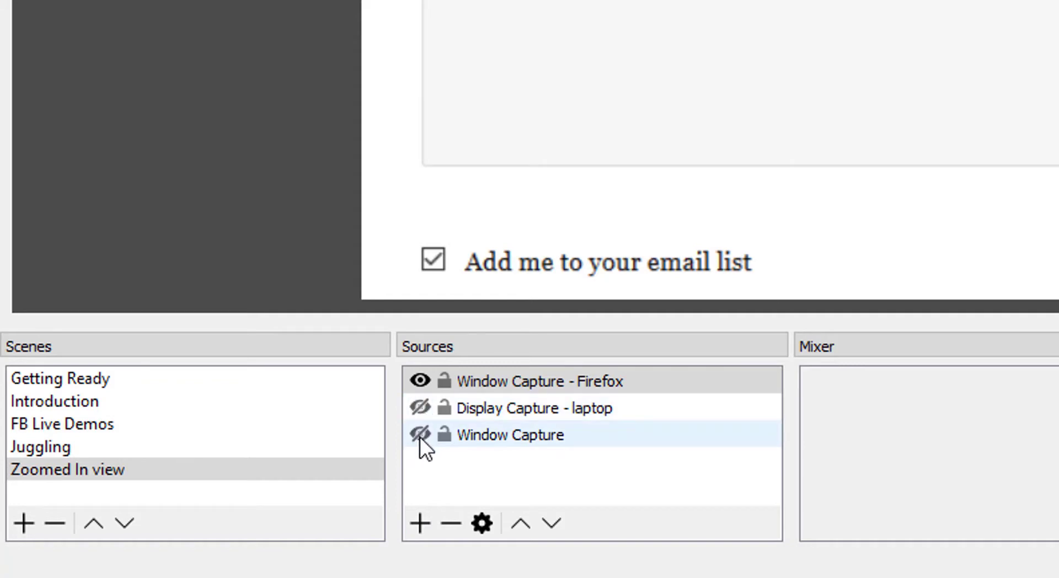
left_click(477, 434)
left_click(451, 522)
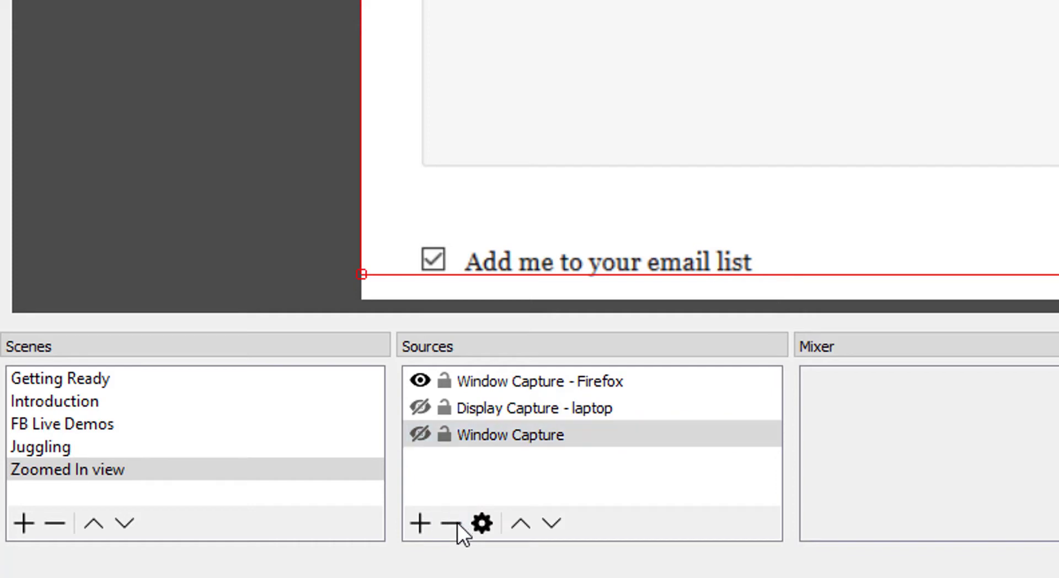
key("Return")
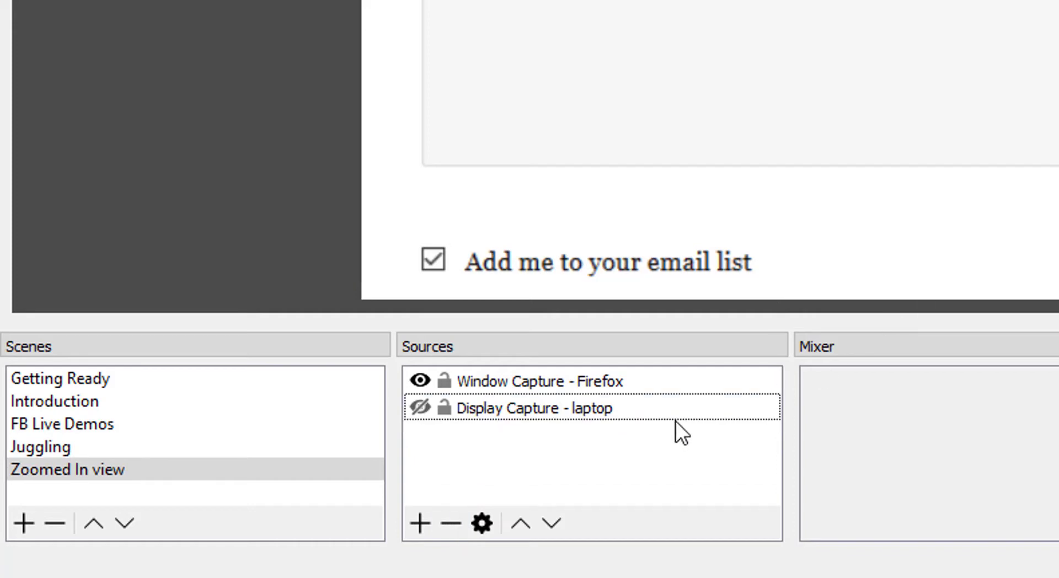
left_click(419, 524)
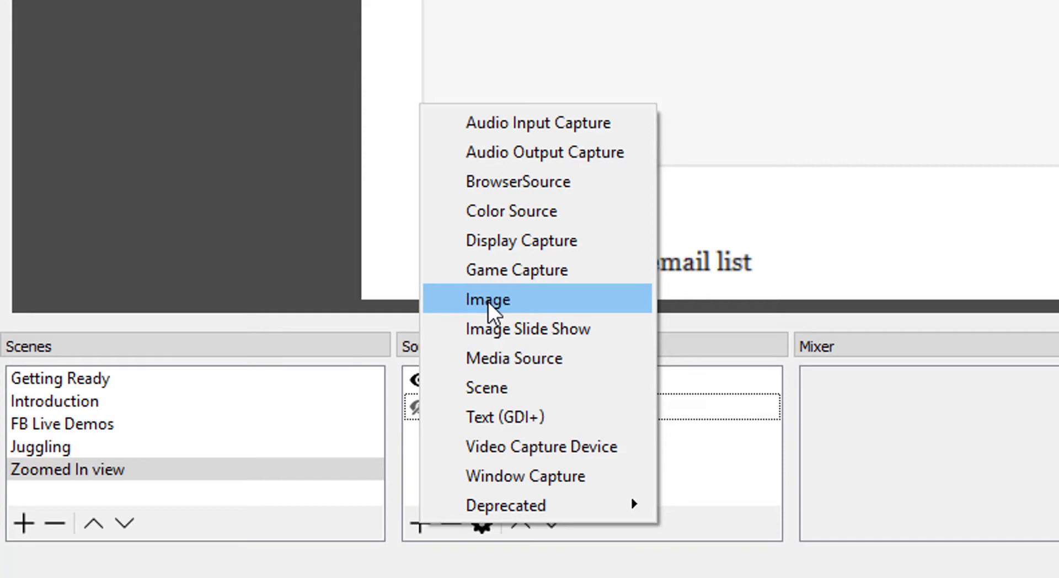
Step: Switch to the Introduction scene, keeping the webcam layered above the calendar background image
left_click(68, 404)
left_click(68, 404)
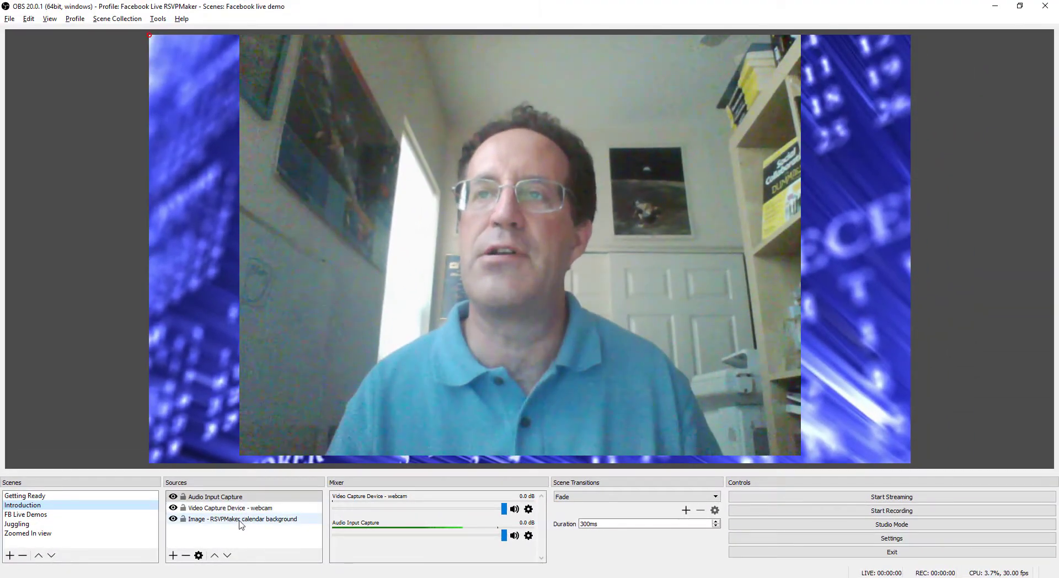
left_click(236, 523)
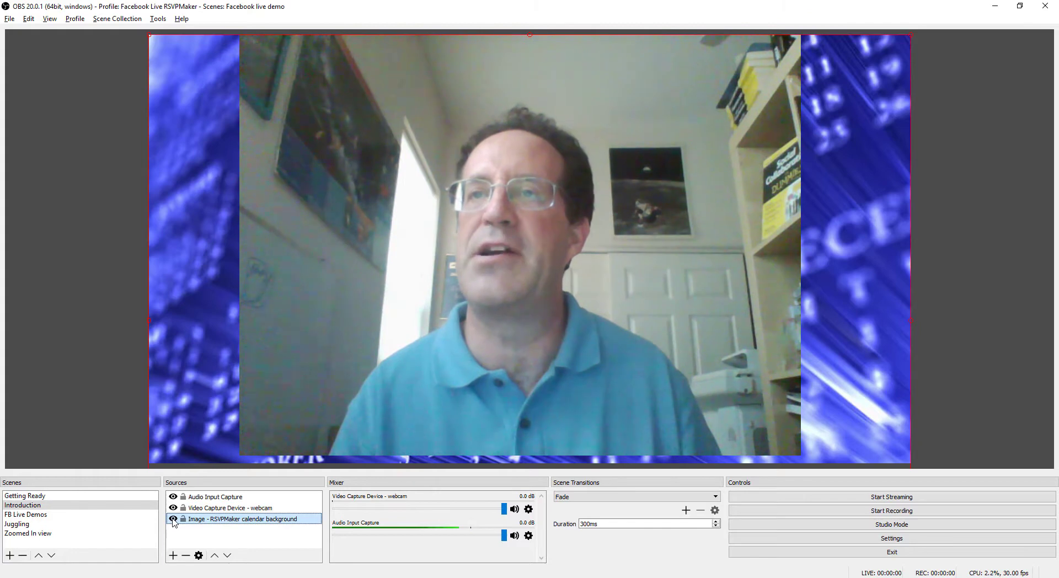
left_click(173, 519)
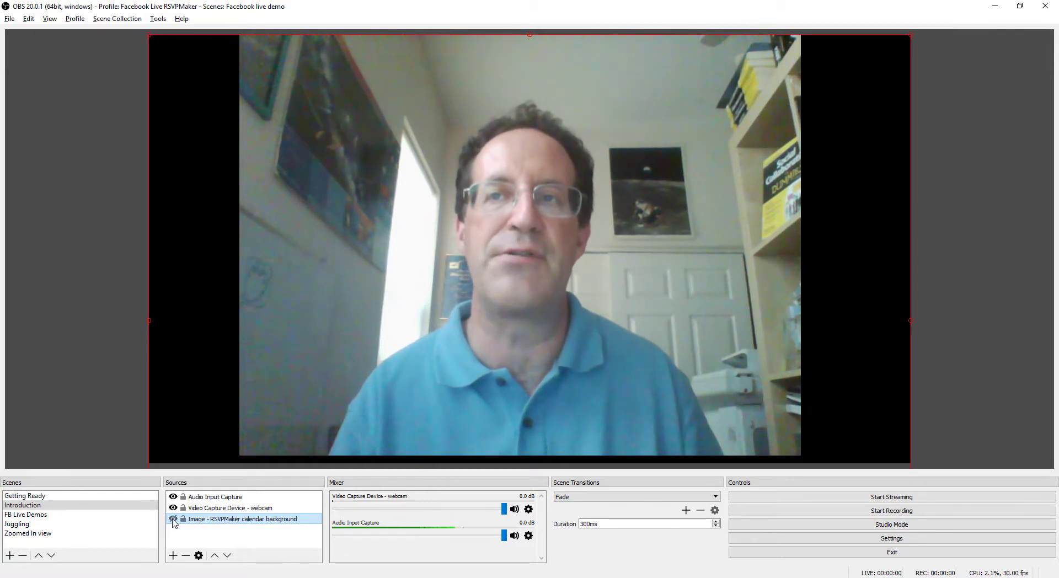
left_click(173, 519)
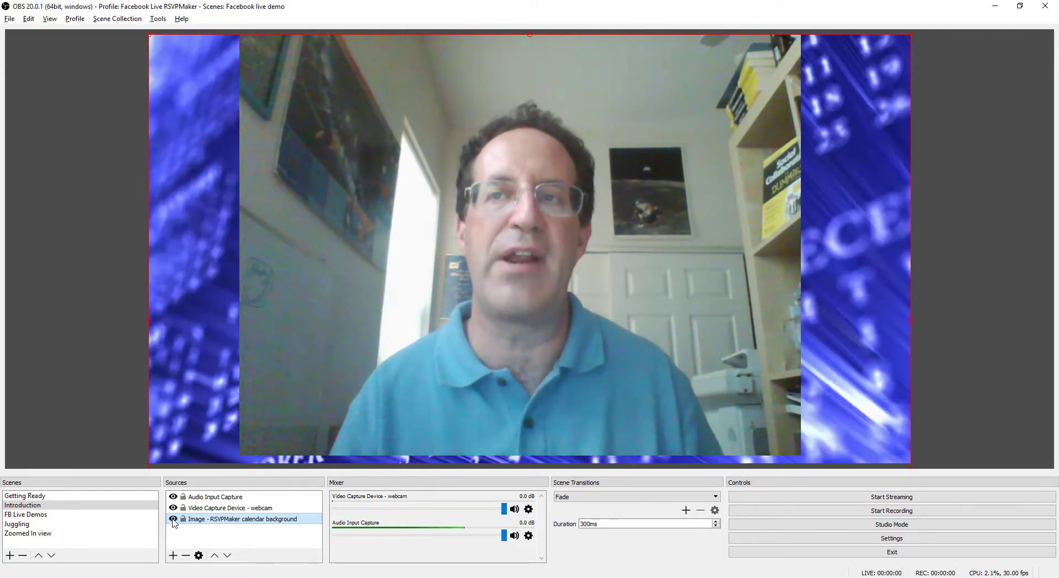
left_click(210, 510)
left_click_drag(210, 510, 210, 531)
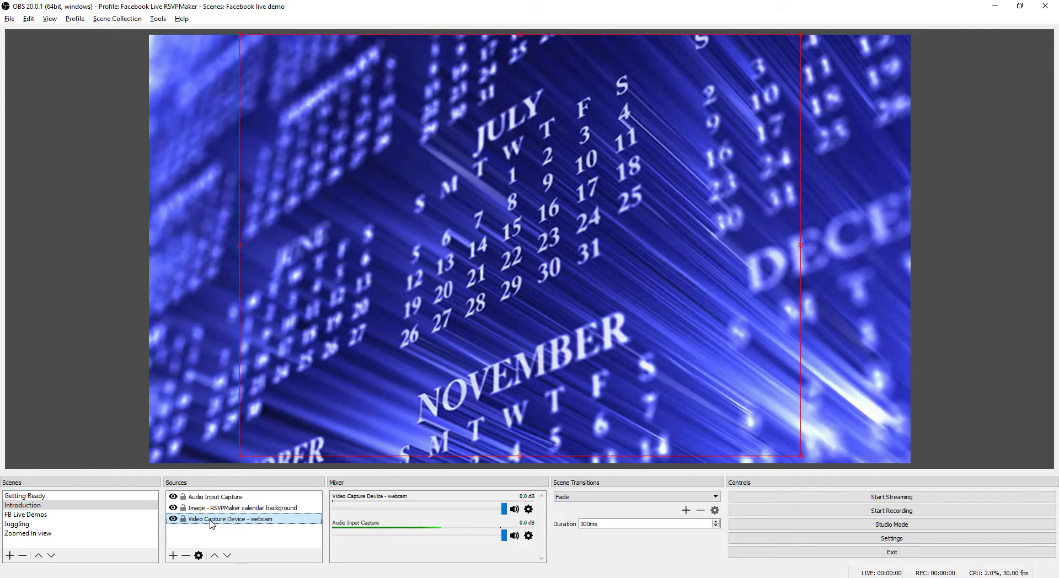
left_click_drag(211, 524, 209, 512)
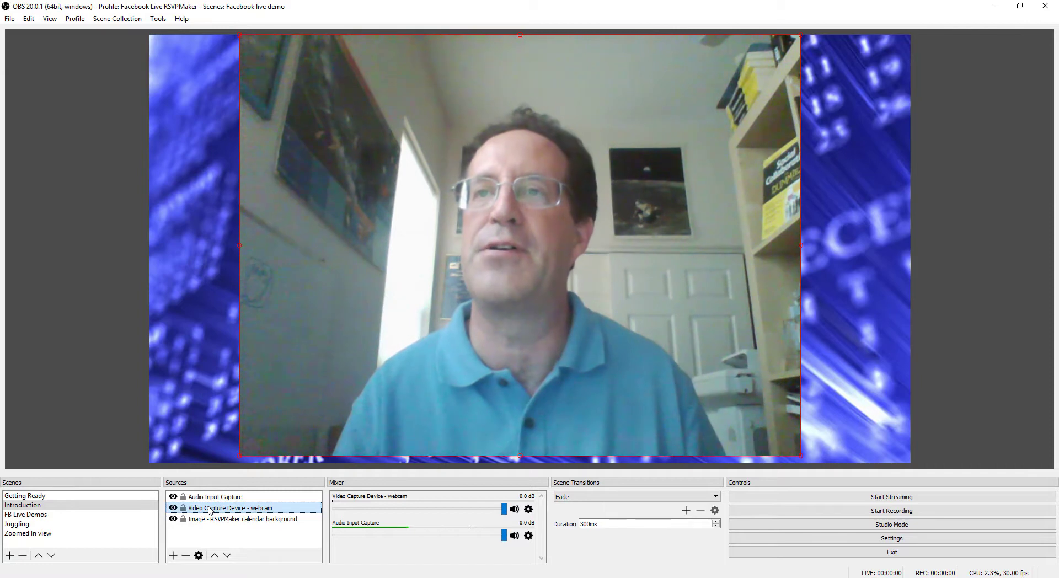
Step: Go from the Introduction scene's audio capture to the Getting Ready scene
left_click(207, 498)
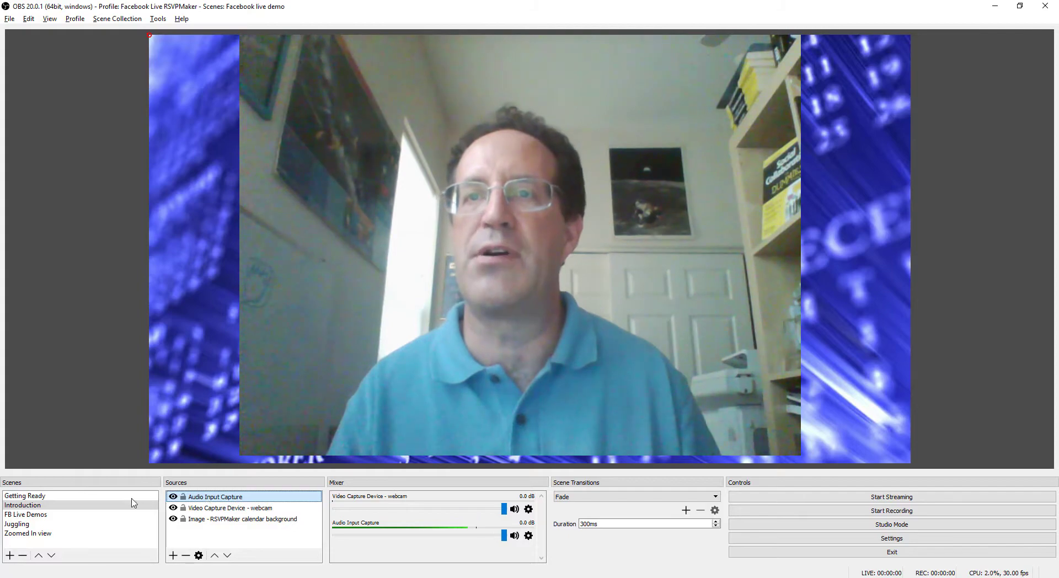
left_click(78, 497)
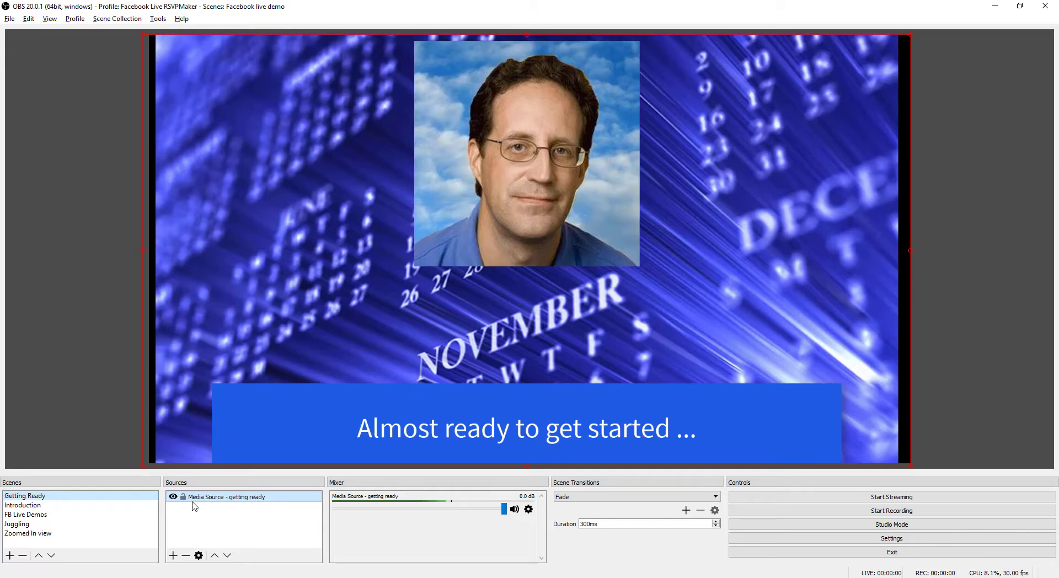
Step: Reuse the existing Audio Input Capture as a new source in Getting Ready
left_click(173, 556)
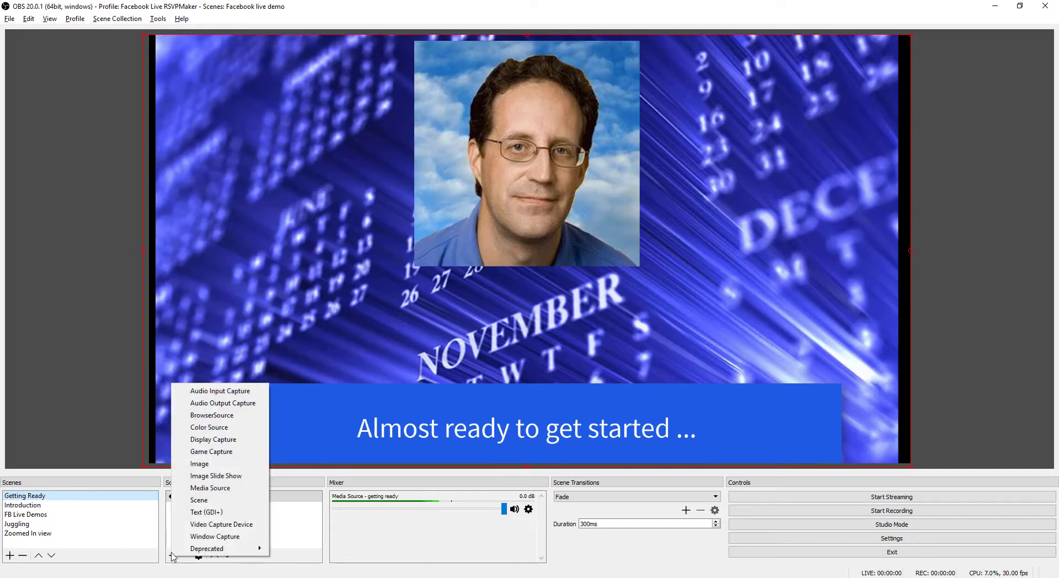
left_click(225, 393)
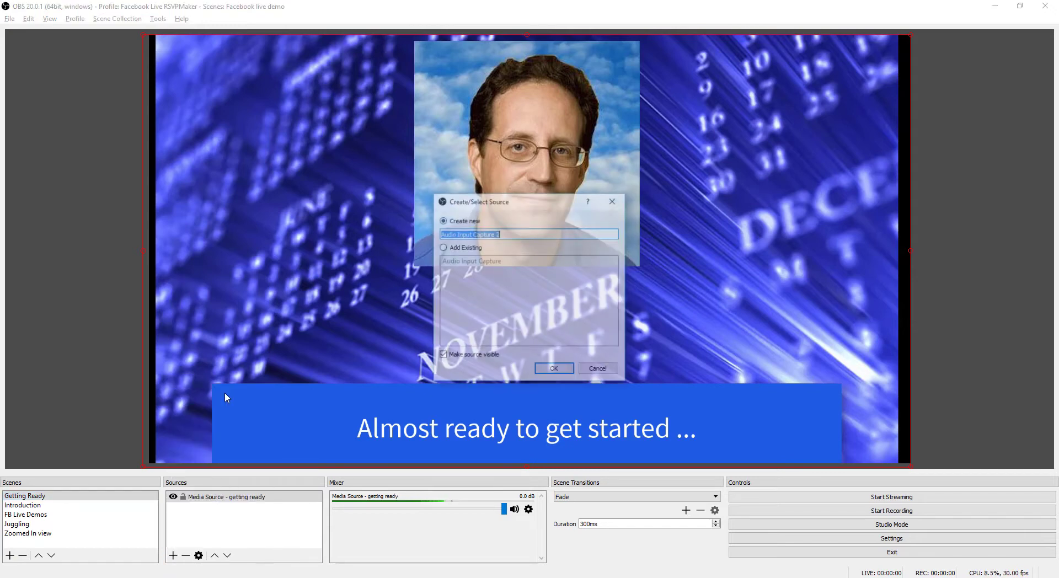
left_click(451, 247)
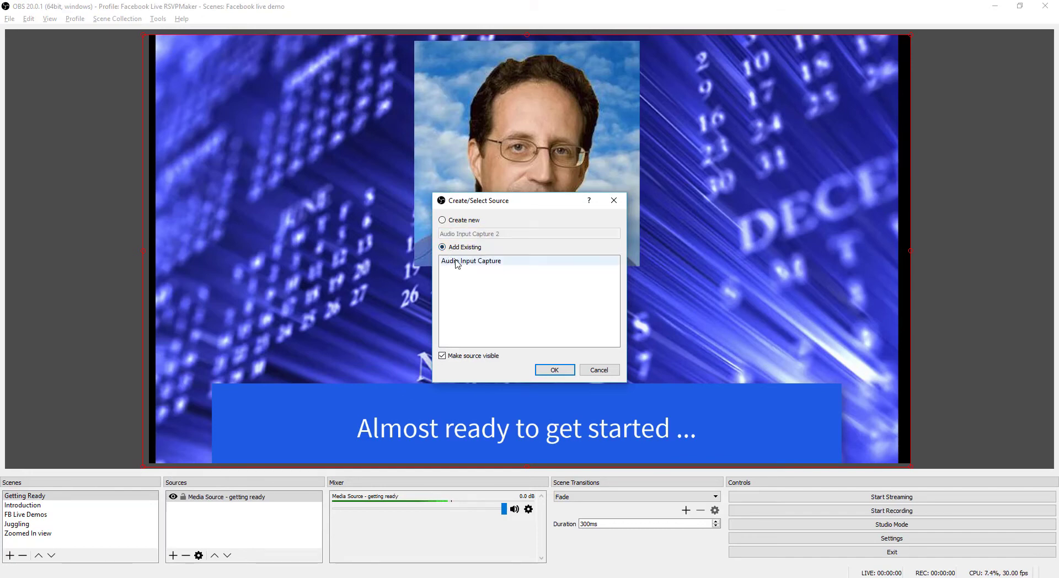
left_click(456, 263)
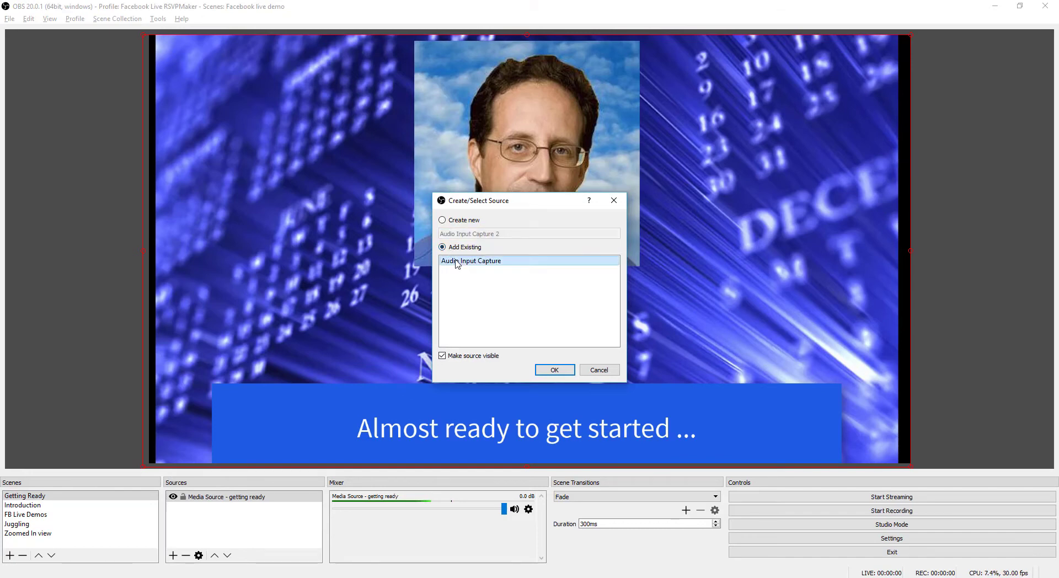
left_click(557, 371)
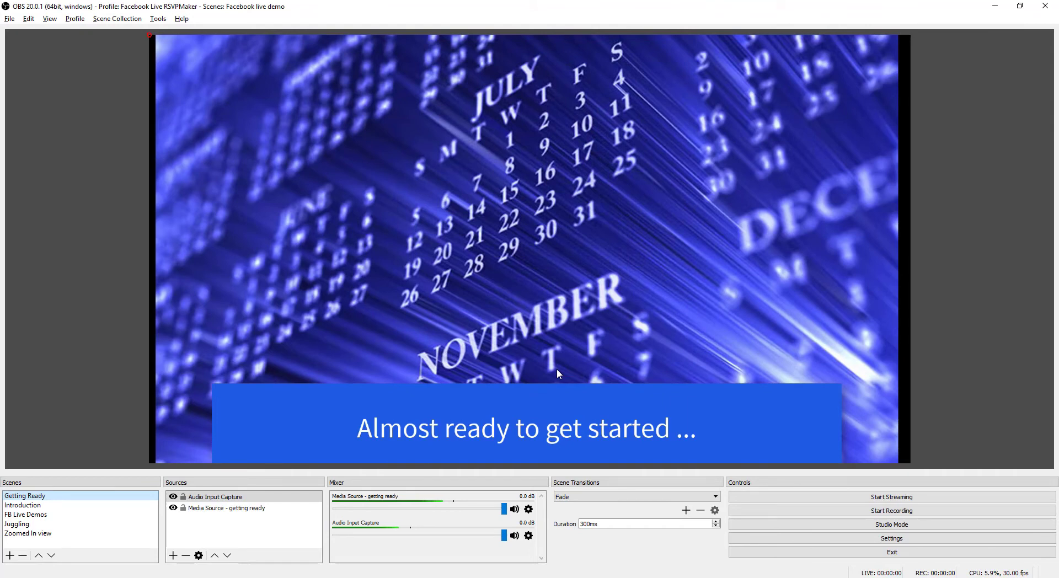